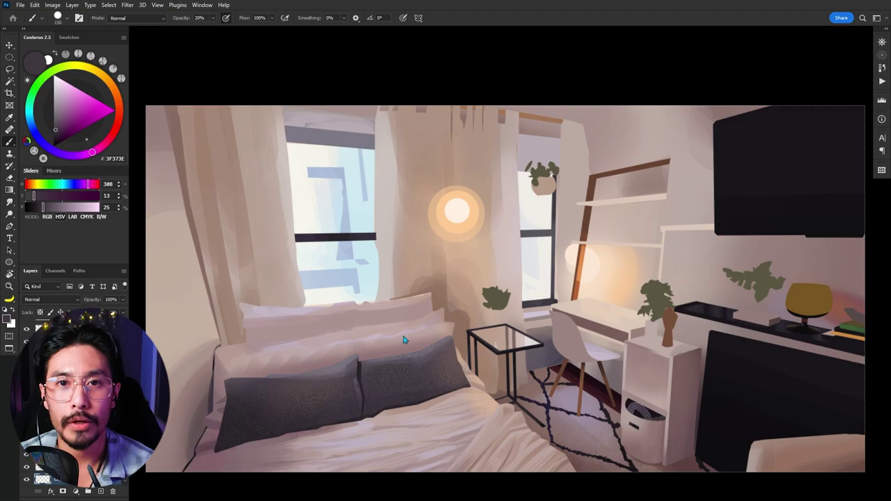
Paint soft shading over the pale pillows behind the dark cushions, using tones sampled from the pillows
scroll(404, 340, up, 2)
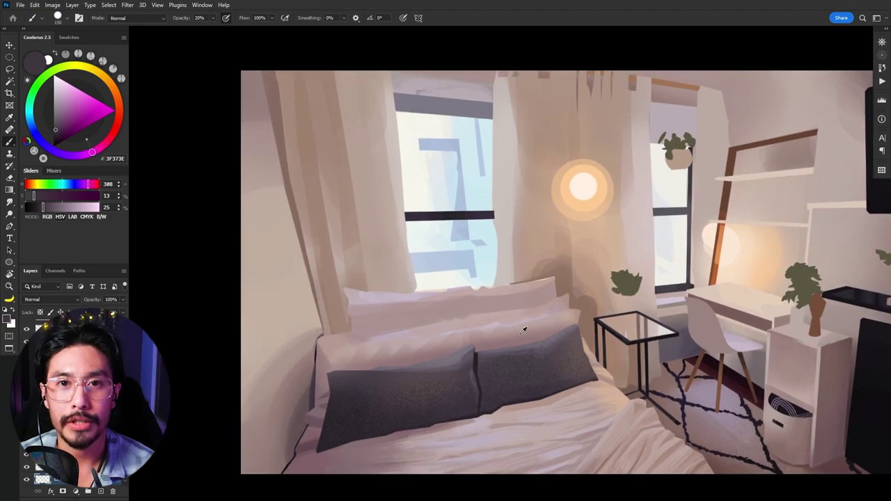
right_click(520, 327)
key(Escape)
key(v)
key(b)
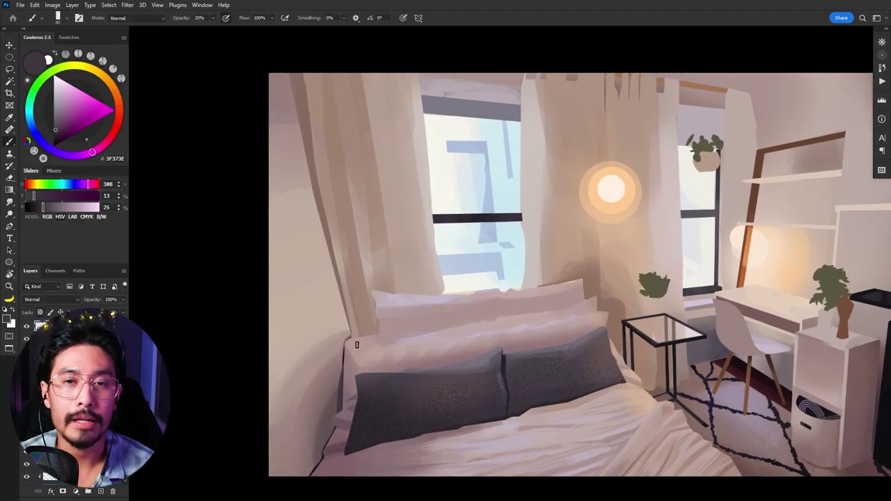
alt+click(380, 362)
alt+click(411, 353)
alt+click(481, 339)
alt+click(465, 346)
alt+click(466, 346)
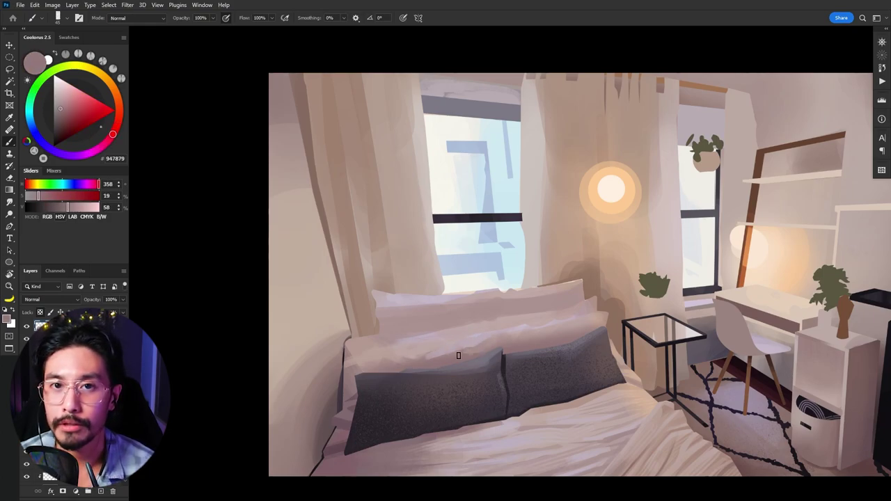
Refine the pale pillows' folds and outer edge on the curtain side with further sampled mauve tones
scroll(488, 348, up, 1)
key(l)
key(b)
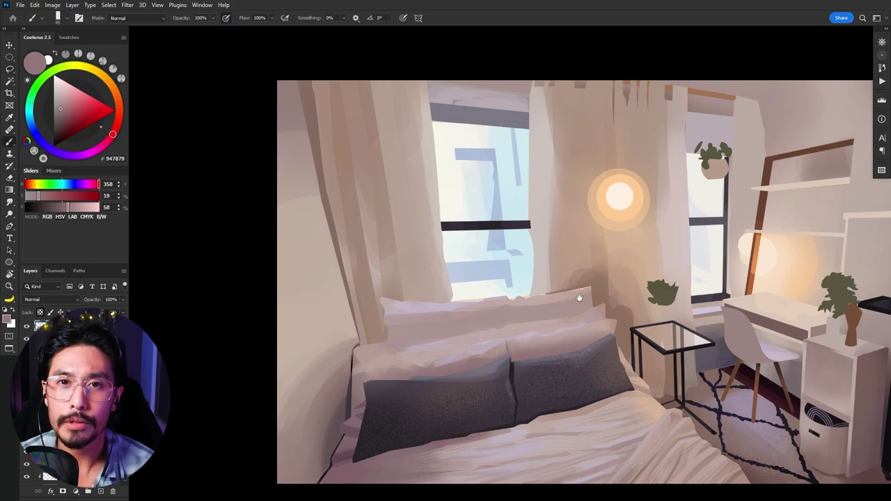
scroll(518, 359, up, 1)
scroll(487, 358, up, 1)
alt+click(472, 358)
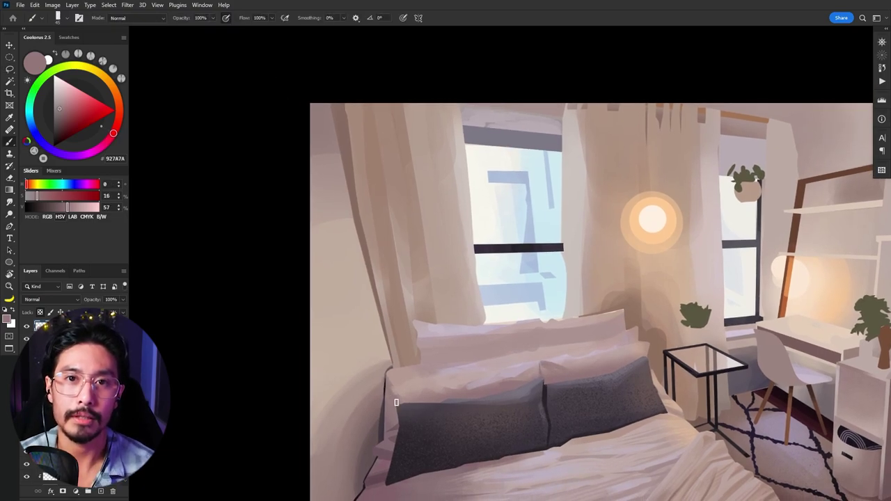
alt+click(388, 383)
key(6)
alt+click(433, 364)
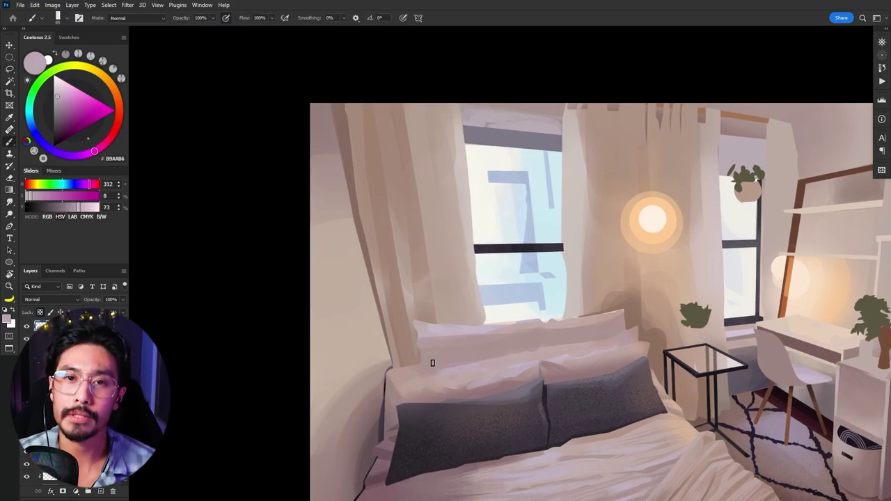
key(l)
alt+click(385, 385)
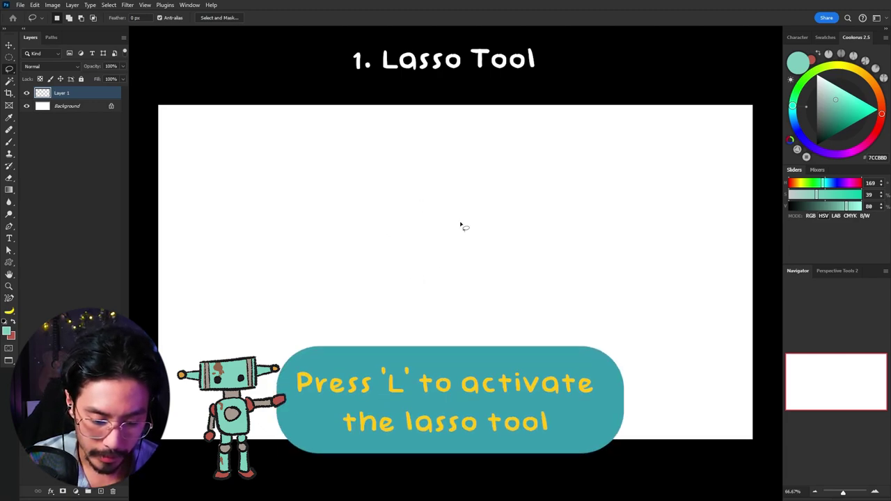
Draw a freeform lasso selection in the middle of the canvas, shift its outline slightly, and deselect it
mouse_move(494, 165)
mouse_down()
mouse_move(422, 165)
mouse_move(414, 232)
mouse_move(354, 320)
mouse_move(512, 346)
mouse_move(527, 262)
mouse_move(576, 182)
mouse_move(484, 162)
mouse_up()
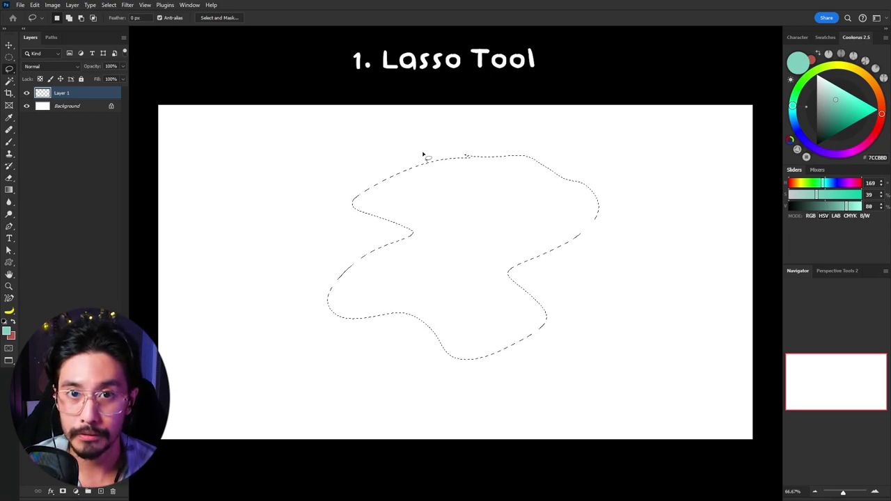
mouse_move(508, 223)
mouse_down()
mouse_move(495, 239)
mouse_move(485, 215)
mouse_move(493, 268)
mouse_move(392, 230)
mouse_move(457, 310)
mouse_move(487, 221)
mouse_up()
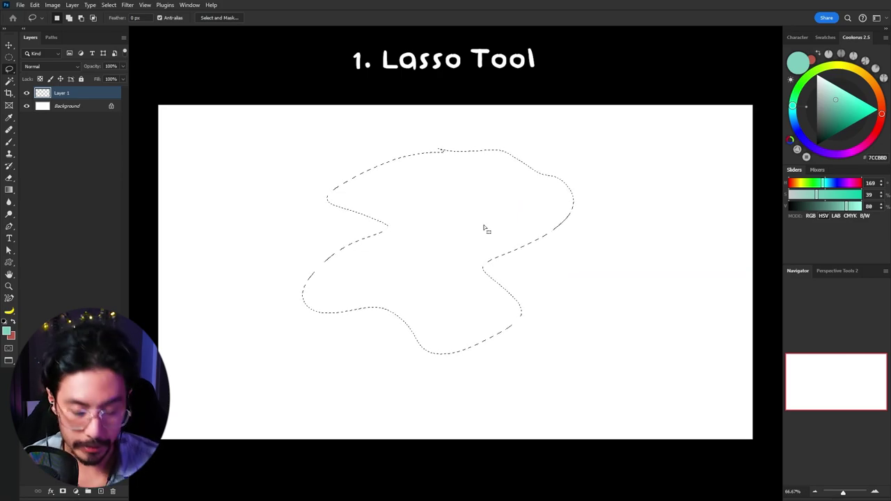
key(ctrl+d)
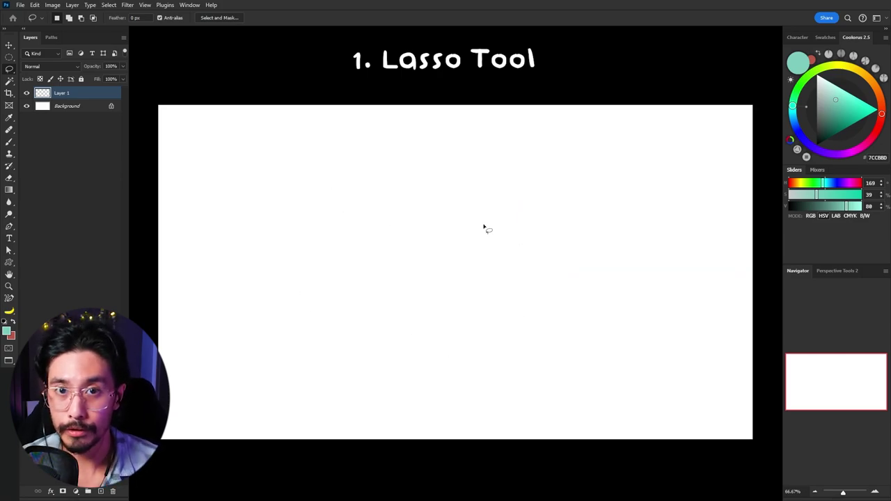
Make red the foreground colour and draw a rounded lasso selection, adding several lobes around its outline
scroll(484, 228, up, 1)
key(x)
mouse_move(521, 193)
mouse_down()
mouse_move(414, 341)
mouse_move(535, 194)
mouse_up()
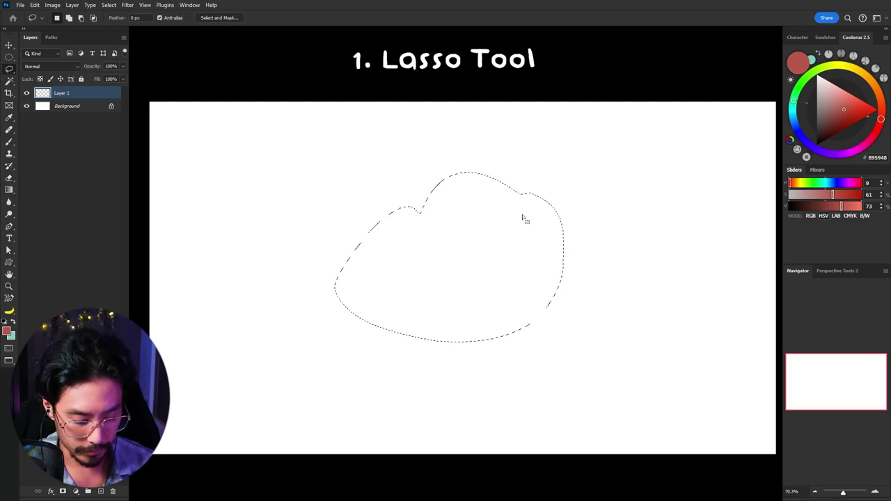
key(shift)
mouse_move(487, 224)
mouse_down()
mouse_move(558, 162)
mouse_move(564, 275)
mouse_up()
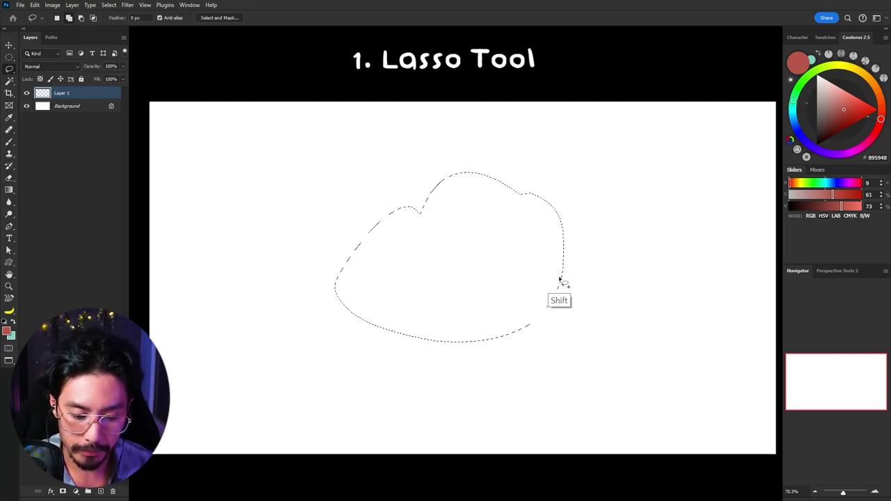
mouse_move(522, 209)
mouse_down()
mouse_move(353, 225)
mouse_move(370, 233)
mouse_up()
mouse_move(414, 258)
mouse_down()
mouse_move(281, 304)
mouse_move(421, 353)
mouse_up()
mouse_move(478, 247)
mouse_down()
mouse_move(400, 327)
mouse_move(536, 270)
mouse_move(486, 197)
mouse_up()
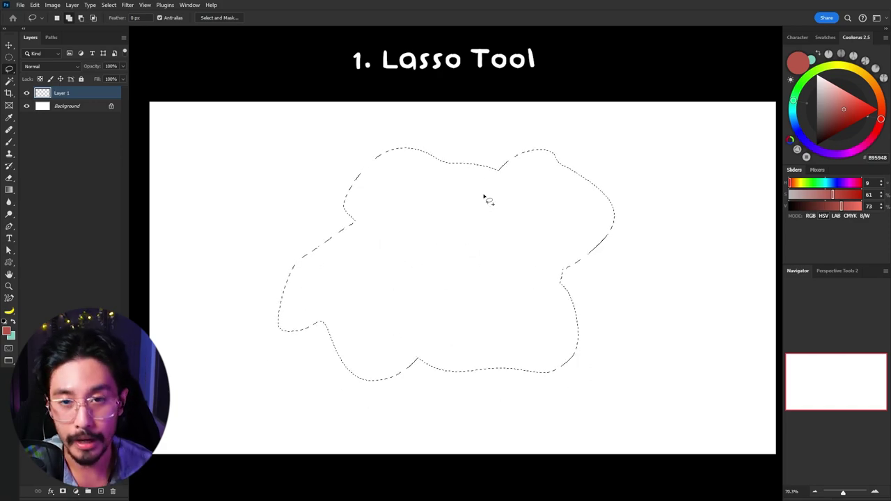
Draw a new tall lasso selection and extend it towards the canvas centre using the Add to selection mode
mouse_move(640, 183)
mouse_down()
mouse_move(682, 245)
mouse_move(621, 327)
mouse_up()
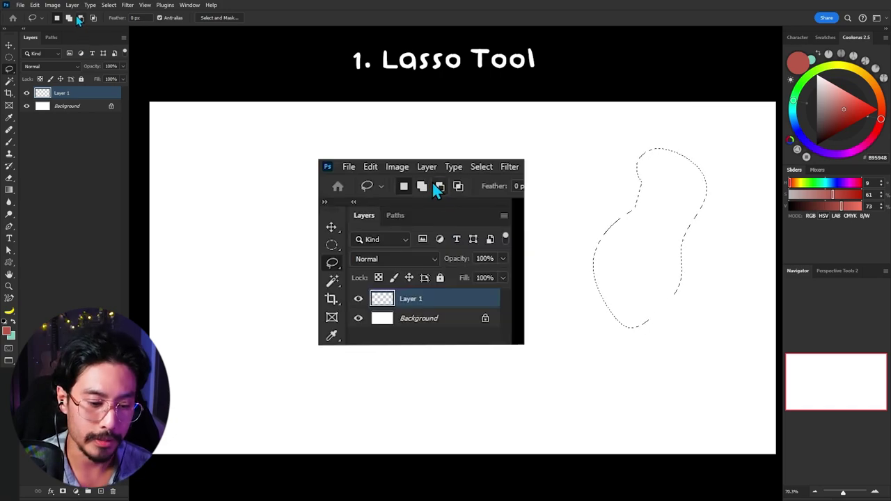
click(70, 18)
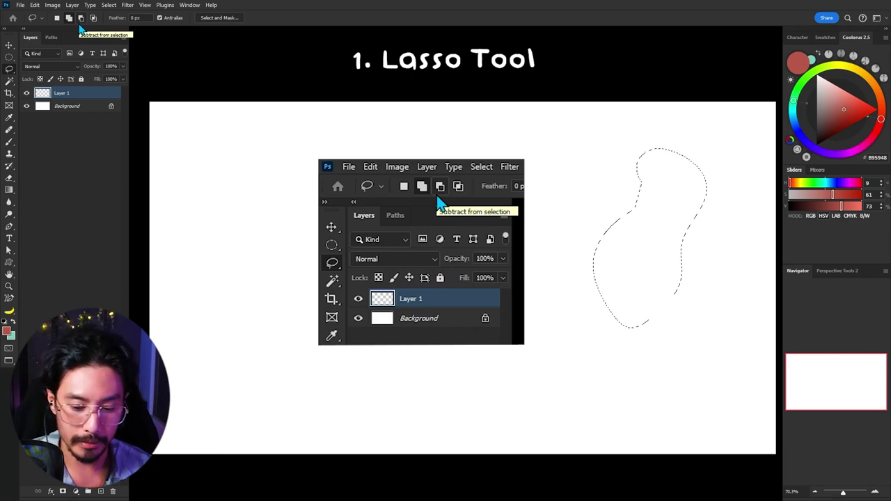
click(82, 19)
mouse_move(647, 202)
mouse_down()
mouse_move(510, 248)
mouse_move(630, 278)
mouse_up()
mouse_move(523, 254)
mouse_down()
mouse_move(596, 352)
mouse_move(624, 240)
mouse_up()
mouse_move(555, 223)
mouse_down()
mouse_move(627, 253)
mouse_move(631, 240)
mouse_up()
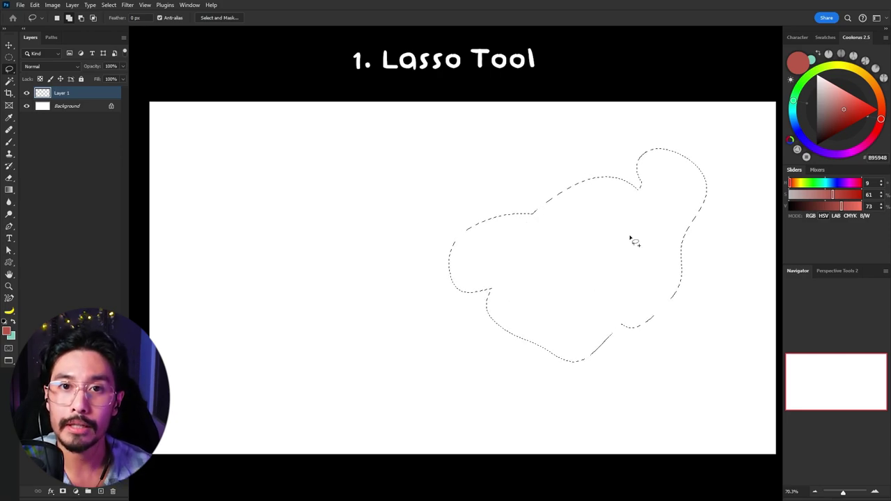
Build a cloud-like lasso selection from overlapping lobes, fill it with the teal foreground colour, and deselect
mouse_move(557, 235)
mouse_down()
mouse_move(489, 202)
mouse_move(537, 267)
mouse_up()
mouse_move(491, 212)
mouse_down()
mouse_move(457, 312)
mouse_move(482, 311)
mouse_up()
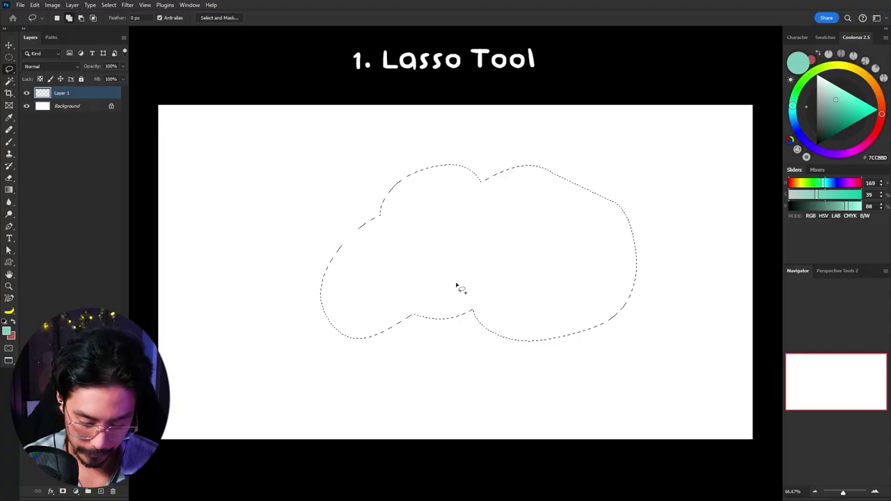
key(alt+BackSpace)
key(ctrl+d)
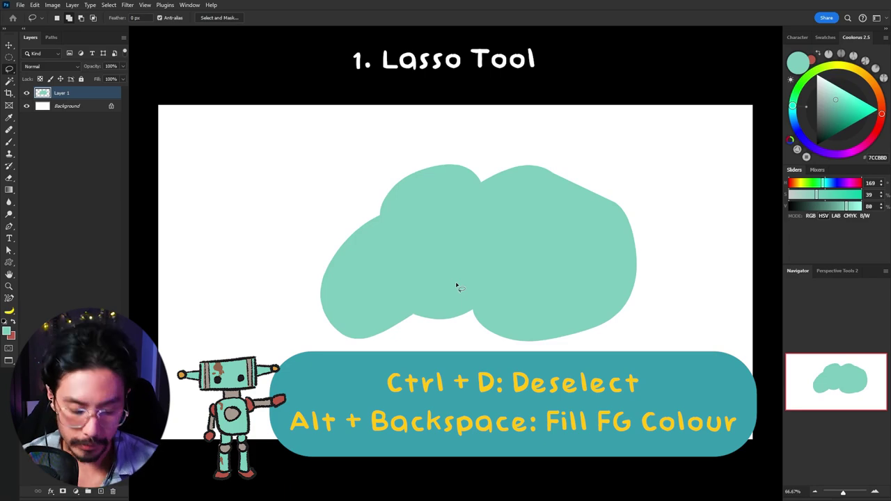
Create a new layer clipped to the teal shape and brush red strokes over its narrower end
key(b)
key(ctrl+shift+alt+n)
scroll(590, 251, up, 2)
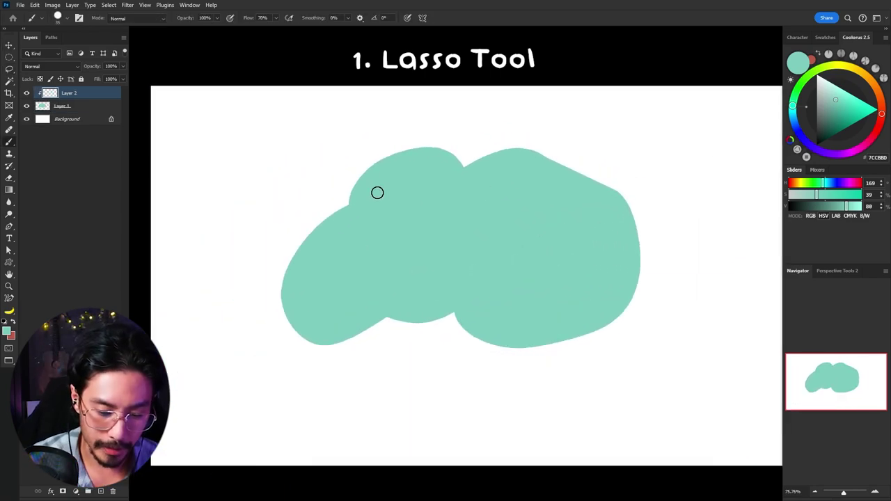
key(x)
drag(351, 188, 301, 287)
drag(383, 162, 321, 291)
mouse_move(410, 152)
mouse_down()
mouse_move(344, 317)
mouse_move(502, 171)
mouse_move(417, 320)
mouse_up()
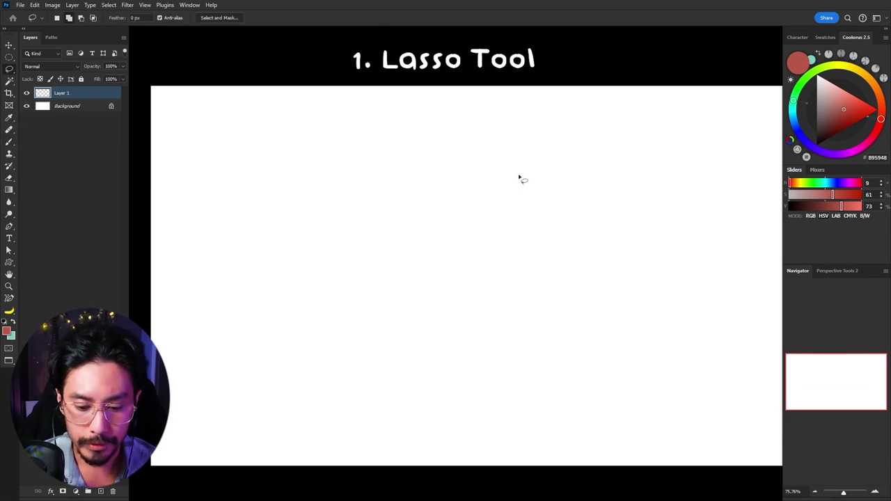
Build an irregular lasso selection on the empty layer from several added areas, including a freehand four-sided shape
mouse_move(473, 163)
mouse_down()
mouse_move(536, 186)
mouse_move(488, 165)
mouse_up()
mouse_move(444, 226)
mouse_down()
mouse_move(546, 134)
mouse_move(450, 221)
mouse_move(346, 145)
mouse_move(423, 324)
mouse_up()
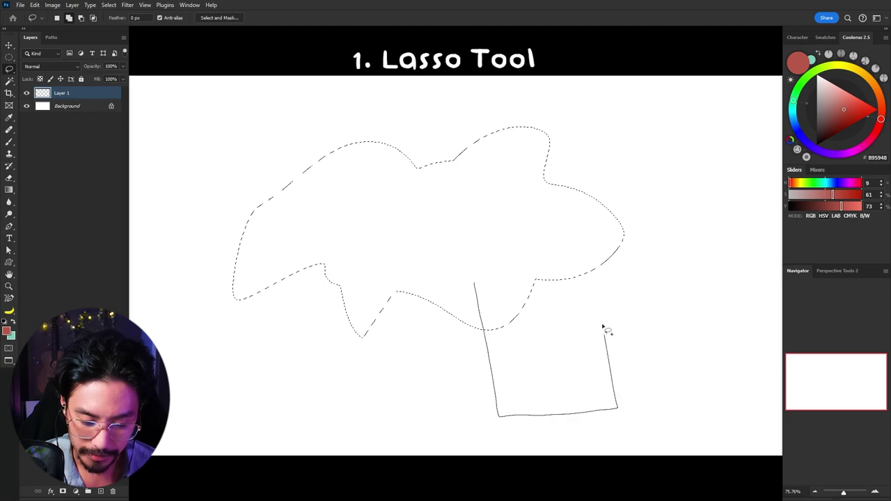
mouse_move(546, 249)
mouse_down()
mouse_move(539, 286)
mouse_move(644, 376)
mouse_move(570, 205)
mouse_move(639, 255)
mouse_up()
key(z)
key(l)
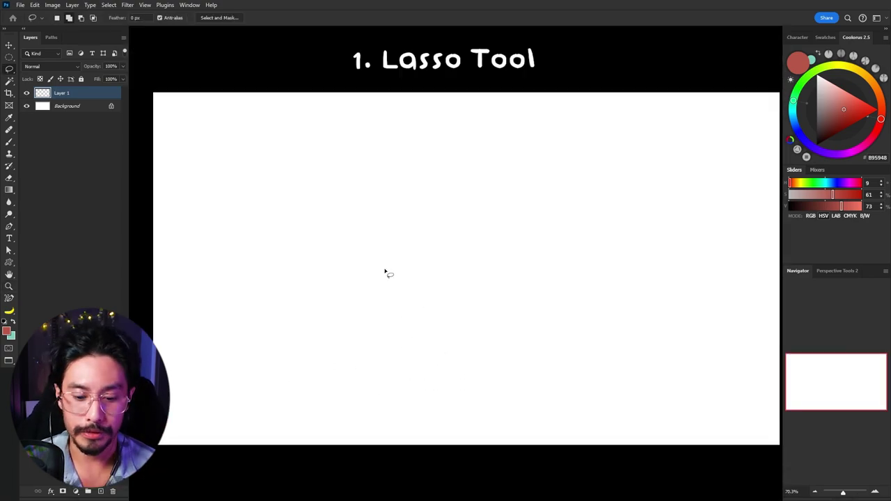
Draw a straight-edged four-sided lasso selection, fill it with the red foreground colour, and deselect
alt+click(551, 161)
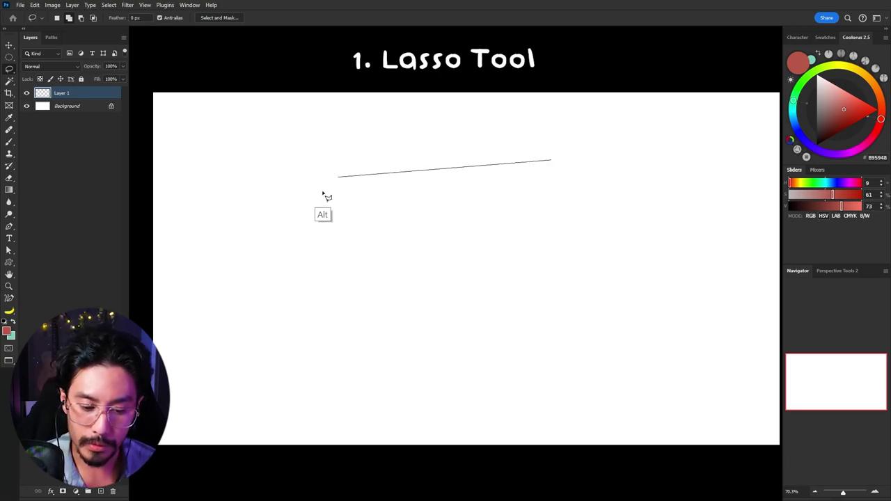
alt+click(323, 166)
alt+click(336, 353)
alt+click(608, 339)
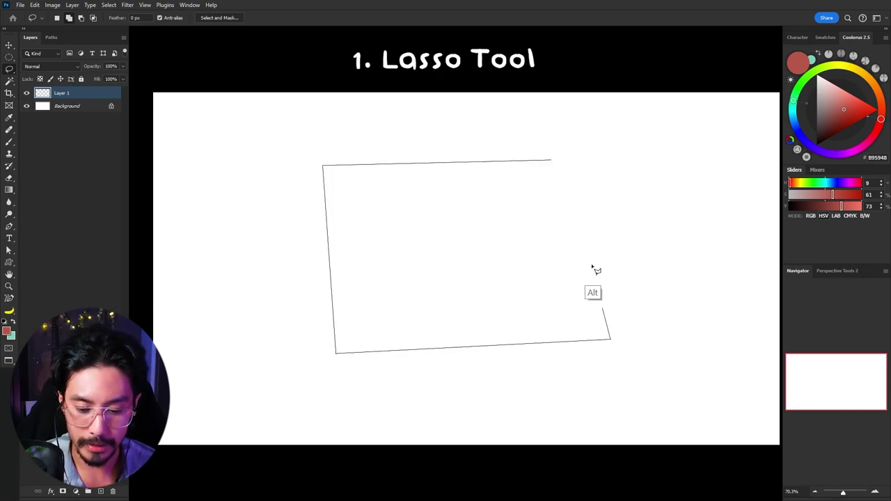
key(alt+BackSpace)
key(ctrl+d)
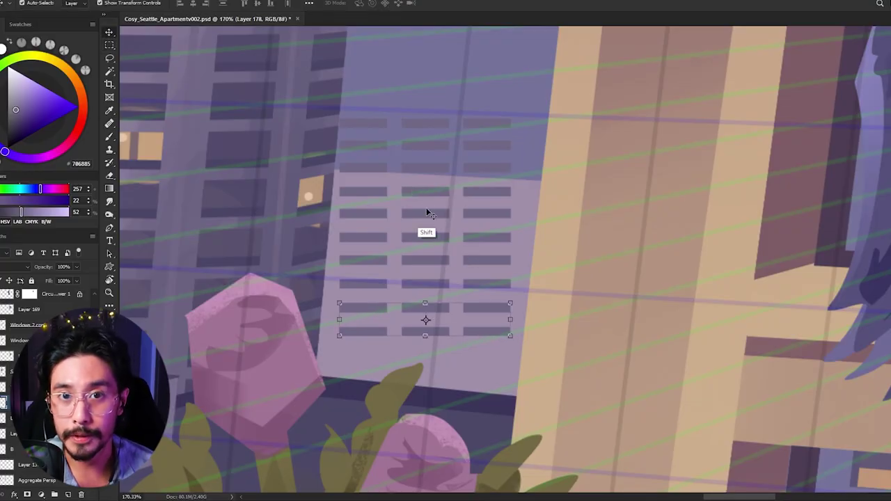
In Cosy_Seattle_Apartmentv002.psd, free-transform the window grid on the purple building, moving it and pulling its edges and corners to fit the facade
scroll(337, 167, down, 5)
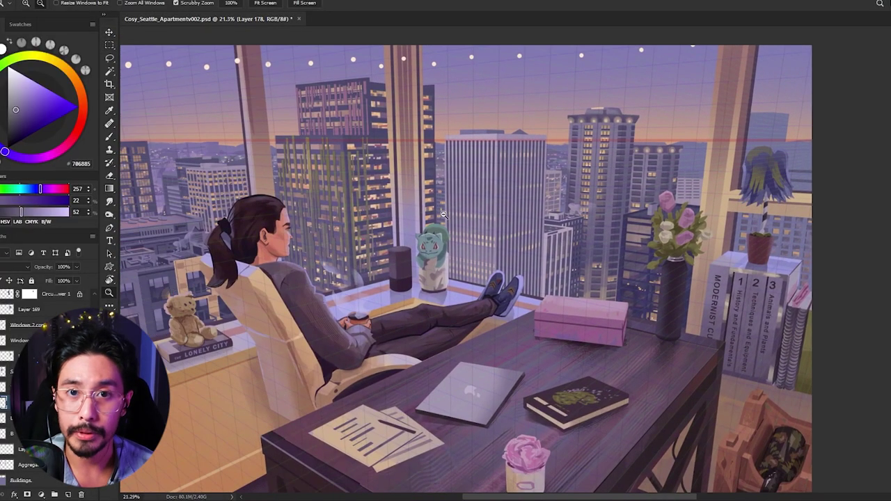
scroll(443, 214, up, 6)
right_click(44, 324)
key(Escape)
key(ctrl+t)
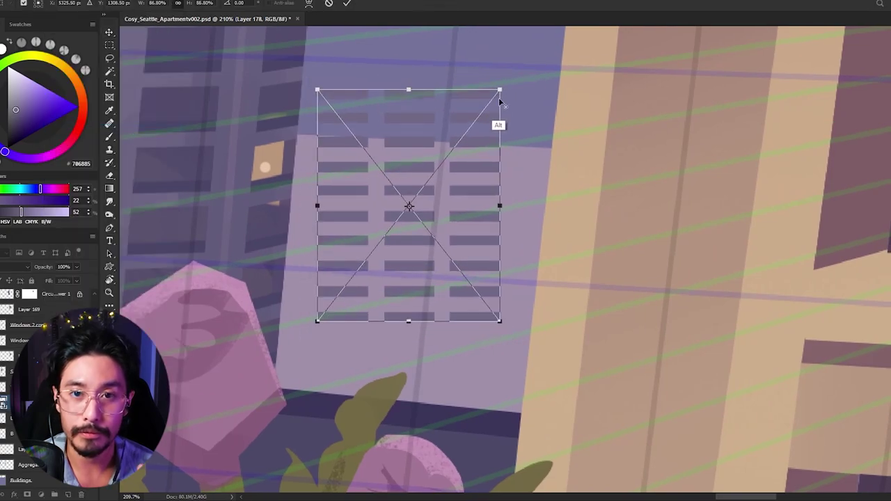
drag(418, 209, 410, 269)
drag(492, 263, 548, 264)
drag(548, 378, 537, 399)
drag(309, 383, 286, 382)
drag(550, 284, 573, 286)
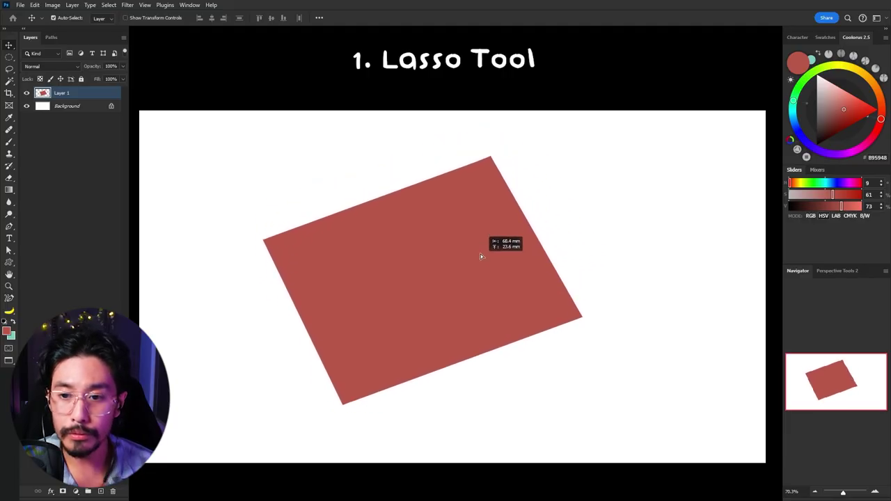
In the blank practice document, reposition the red four-sided shape and reshape it with Free Transform
mouse_move(480, 254)
mouse_down()
mouse_move(485, 274)
mouse_move(504, 262)
mouse_move(494, 260)
mouse_up()
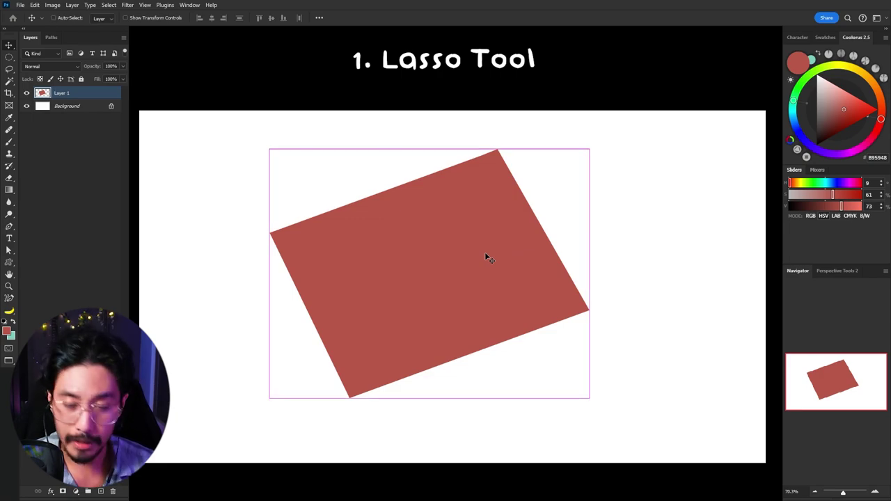
key(ctrl+t)
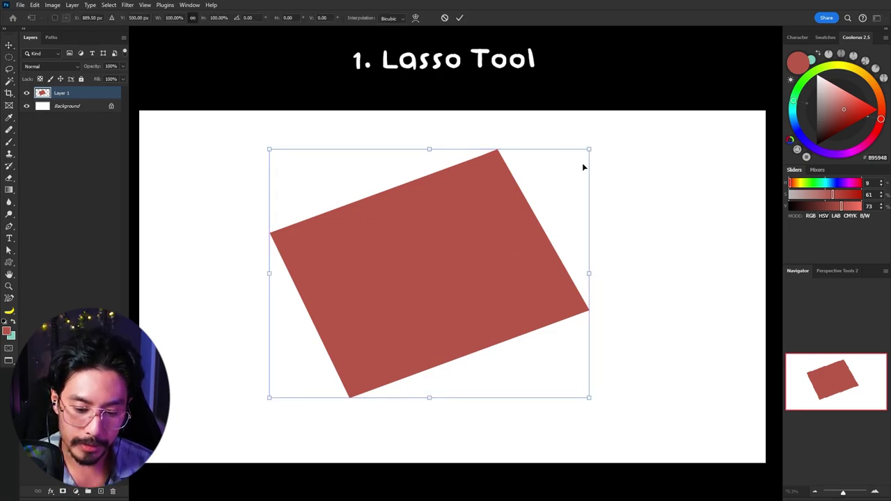
drag(583, 152, 599, 174)
mouse_move(558, 296)
mouse_down()
mouse_move(464, 263)
mouse_move(546, 287)
mouse_up()
drag(413, 139, 414, 252)
drag(432, 313, 459, 267)
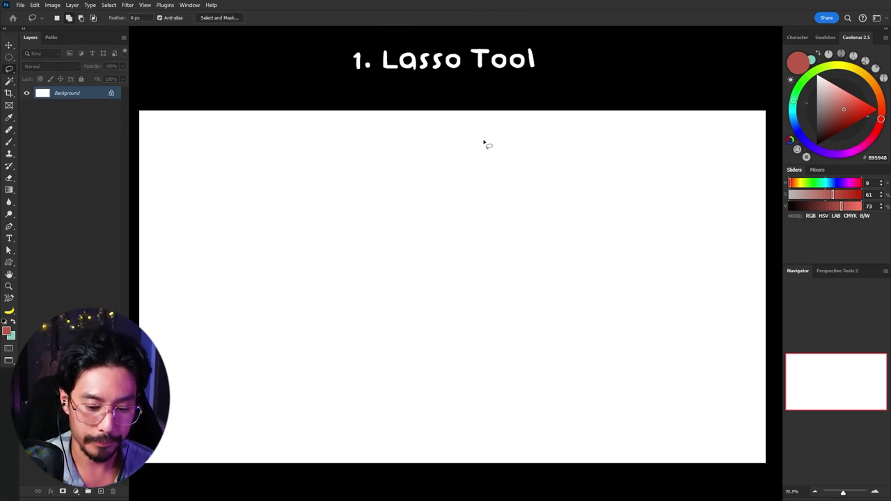
Build a freeform lasso selection with added lobes, and subtract areas from its edges and interior
mouse_move(525, 201)
mouse_down()
mouse_move(368, 243)
mouse_move(537, 318)
mouse_move(527, 203)
mouse_up()
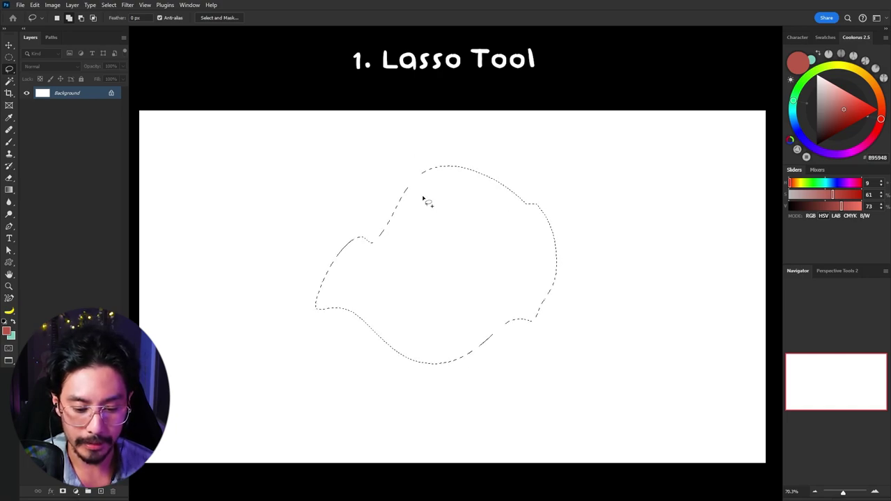
mouse_move(401, 278)
mouse_down()
mouse_move(447, 167)
mouse_move(351, 190)
mouse_move(240, 290)
mouse_move(383, 357)
mouse_up()
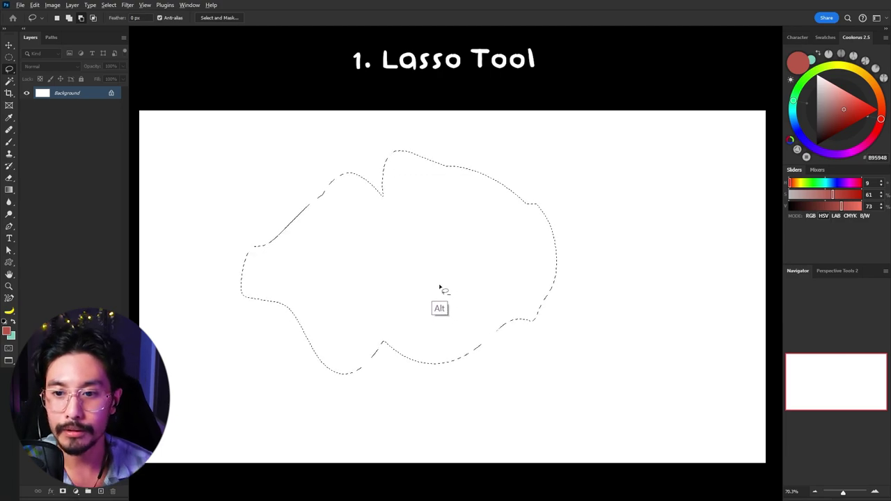
mouse_move(449, 392)
mouse_down()
mouse_move(463, 295)
mouse_move(526, 369)
mouse_up()
mouse_move(529, 153)
mouse_down()
mouse_move(448, 214)
mouse_move(545, 273)
mouse_up()
mouse_move(374, 235)
mouse_down()
mouse_move(413, 278)
mouse_move(411, 240)
mouse_up()
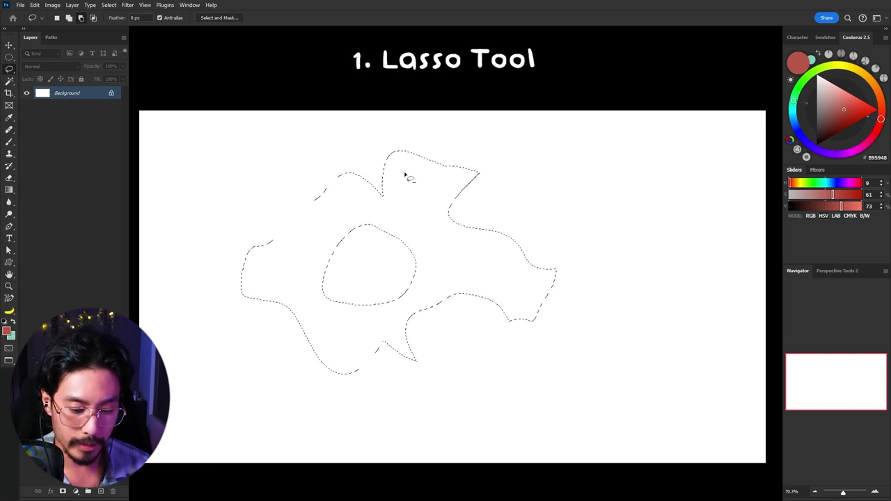
drag(424, 173, 427, 177)
drag(300, 245, 298, 248)
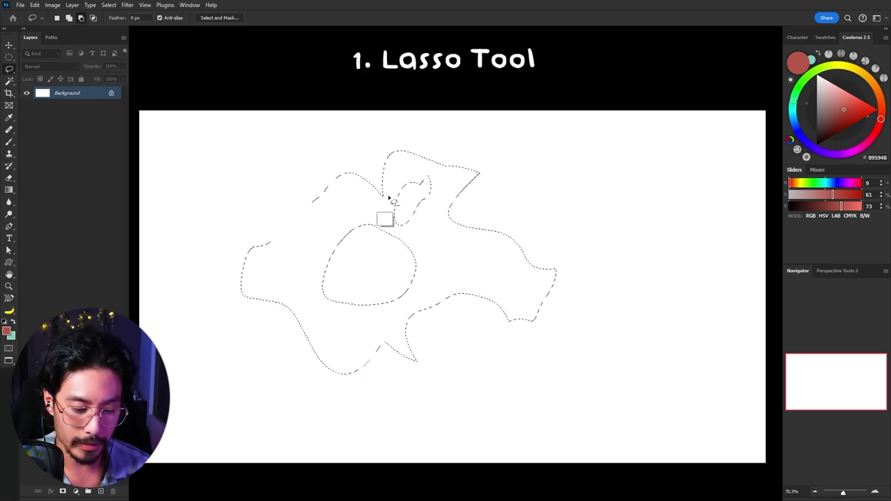
Subtract further small rounded holes from the interior of the freeform lasso selection
mouse_move(460, 246)
mouse_down()
mouse_move(440, 265)
mouse_move(450, 243)
mouse_up()
mouse_move(329, 326)
mouse_down()
mouse_move(344, 342)
mouse_move(326, 326)
mouse_up()
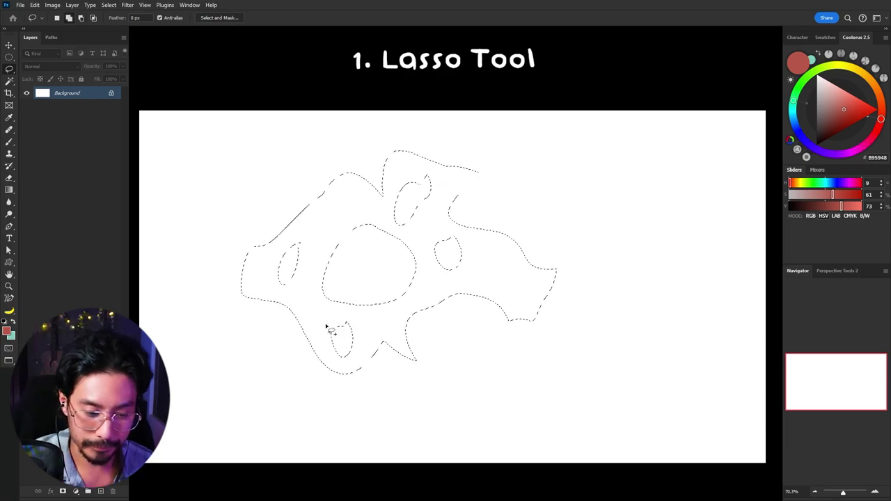
Fill the holed selection with the red foreground colour on a new layer, deselect, and move the shape around the canvas
key(ctrl+shift+alt+n)
key(alt+BackSpace)
key(ctrl+d)
key(v)
drag(326, 325, 508, 259)
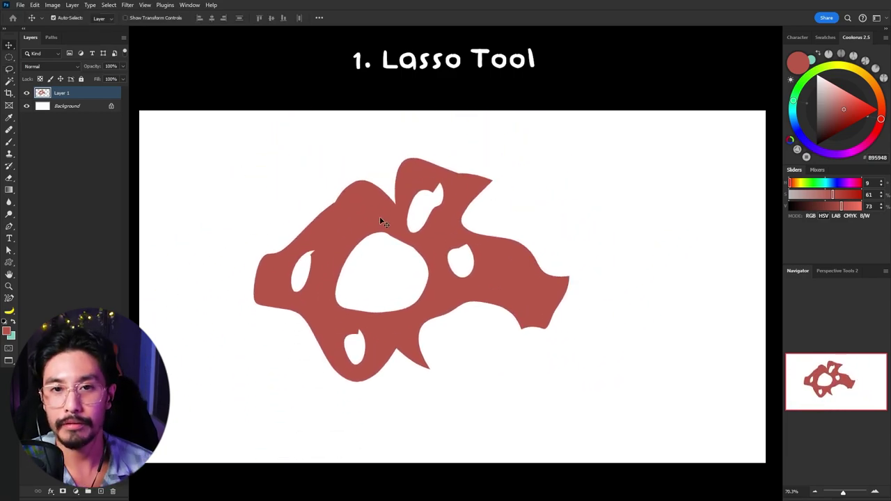
Clear the red shape from Layer 1 and draw a straight-edged four-sided lasso selection near the canvas centre
key(ctrl+a)
key(Delete)
key(l)
mouse_move(569, 181)
mouse_down()
mouse_move(396, 347)
mouse_move(577, 352)
mouse_move(573, 182)
mouse_up()
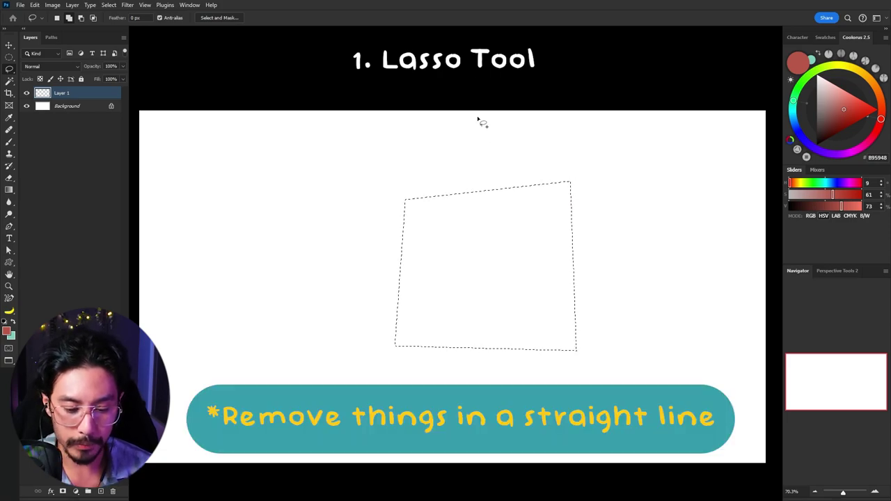
Subtract a deep straight-edged notch from the upper edge of the four-sided selection using polygonal lasso points
key(alt)
mouse_move(476, 168)
mouse_down()
mouse_move(478, 264)
mouse_move(529, 265)
mouse_move(519, 175)
mouse_move(530, 96)
mouse_up()
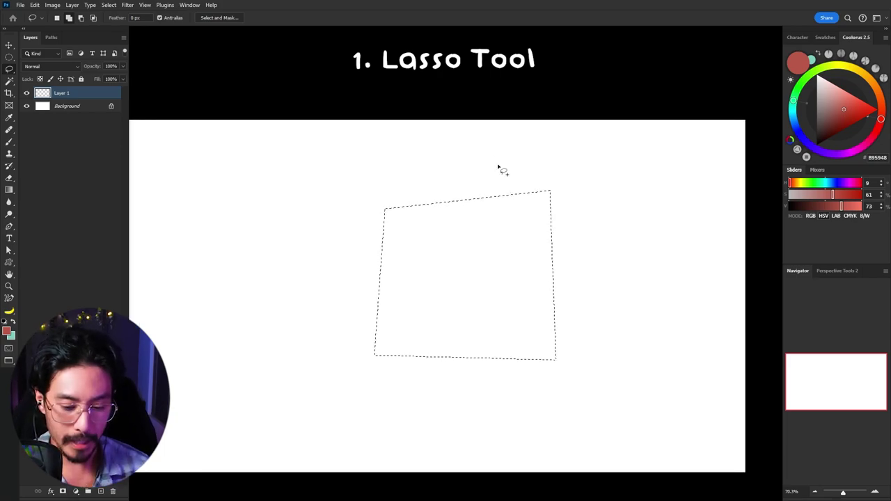
key(alt)
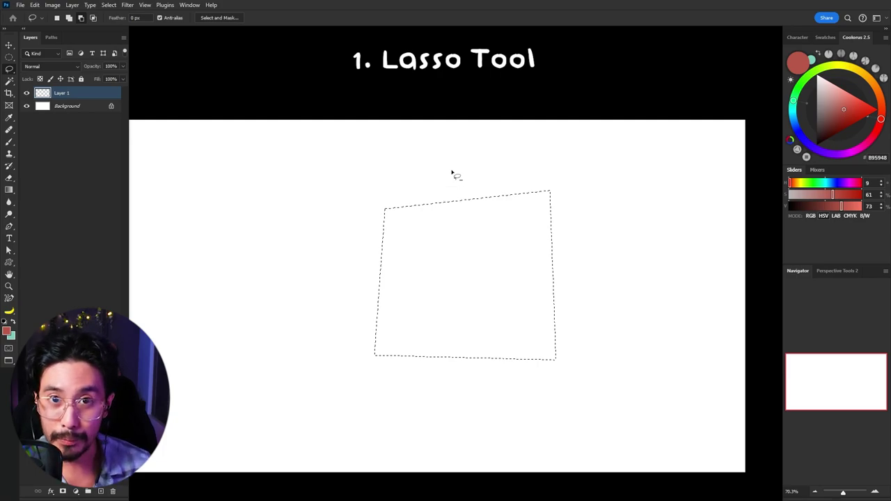
alt+click(453, 173)
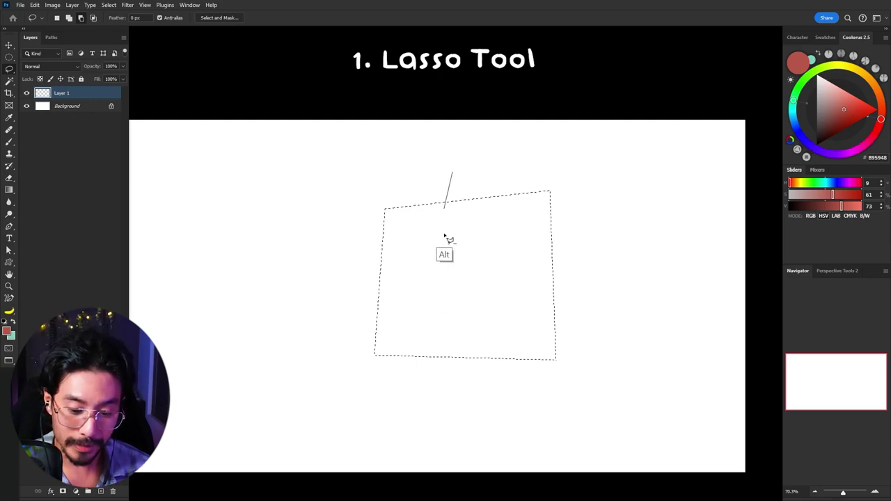
alt+click(441, 307)
alt+click(511, 308)
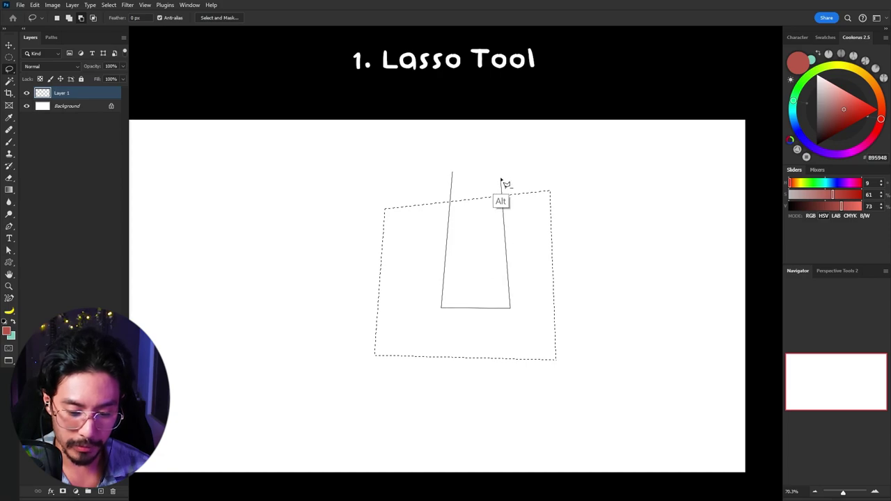
alt+double_click(495, 143)
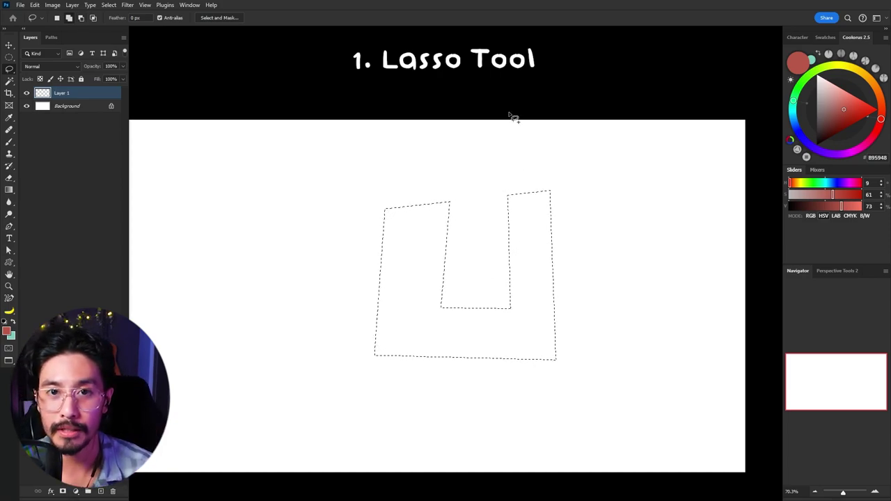
Fill the notched selection with the red foreground colour, deselect, and move the U-shaped block
key(alt+BackSpace)
key(ctrl+d)
key(v)
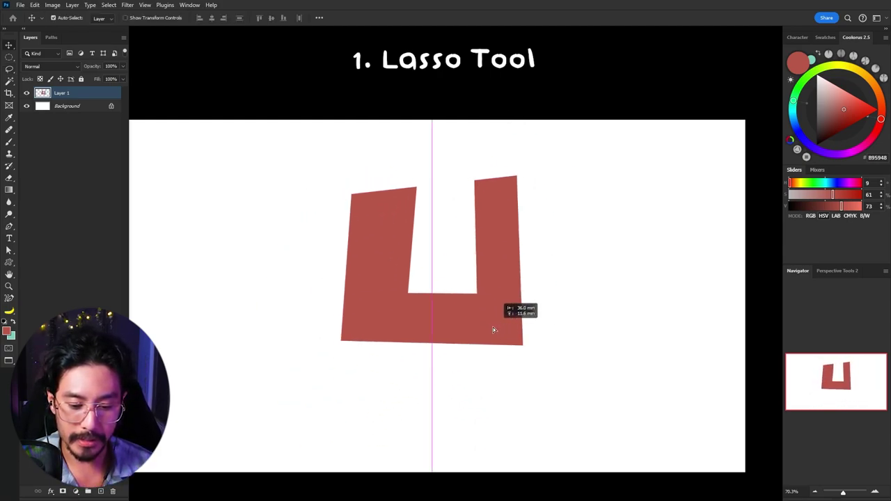
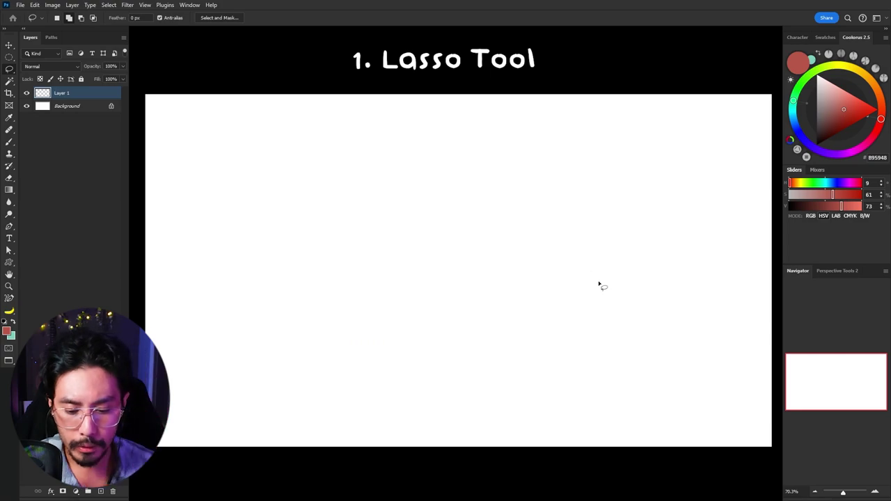
Draw a freeform bush-shaped lasso selection on the cleared layer and paint inside it in olive green with the Klyaksa brush
mouse_move(598, 284)
mouse_down()
mouse_move(511, 221)
mouse_move(508, 275)
mouse_move(440, 314)
mouse_up()
mouse_move(481, 344)
mouse_down()
mouse_move(613, 334)
mouse_move(623, 299)
mouse_up()
key(b)
click(64, 19)
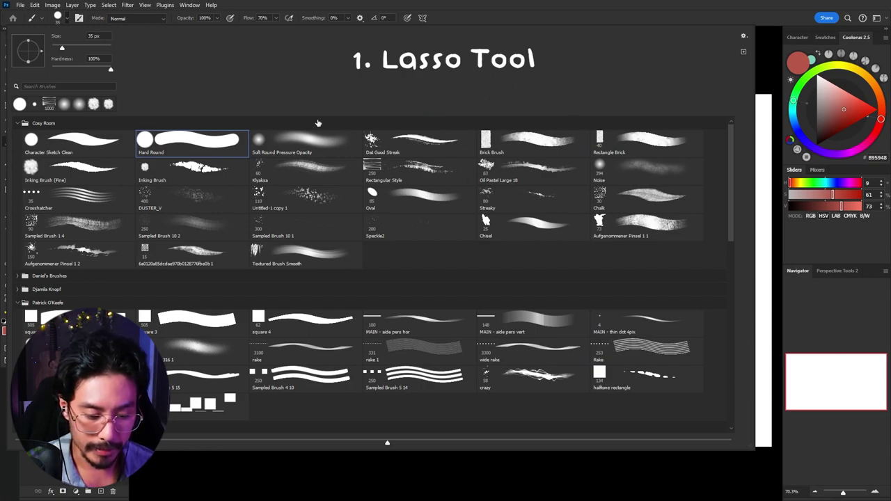
click(308, 170)
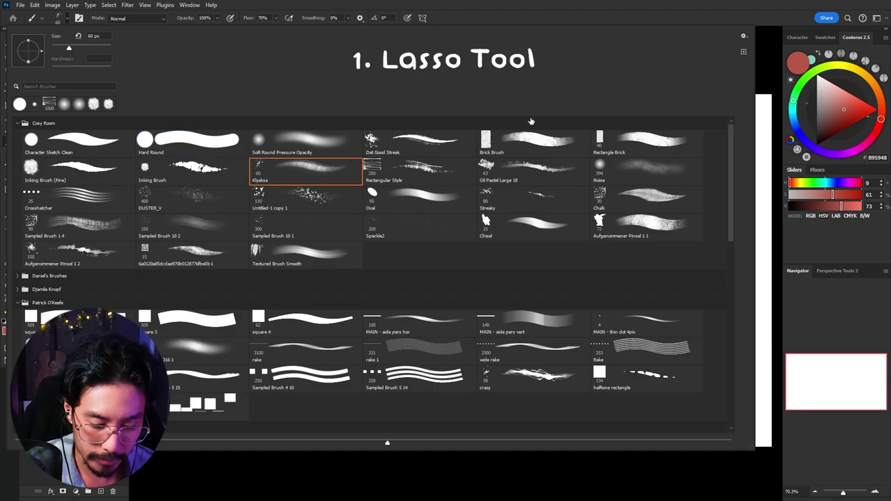
click(558, 477)
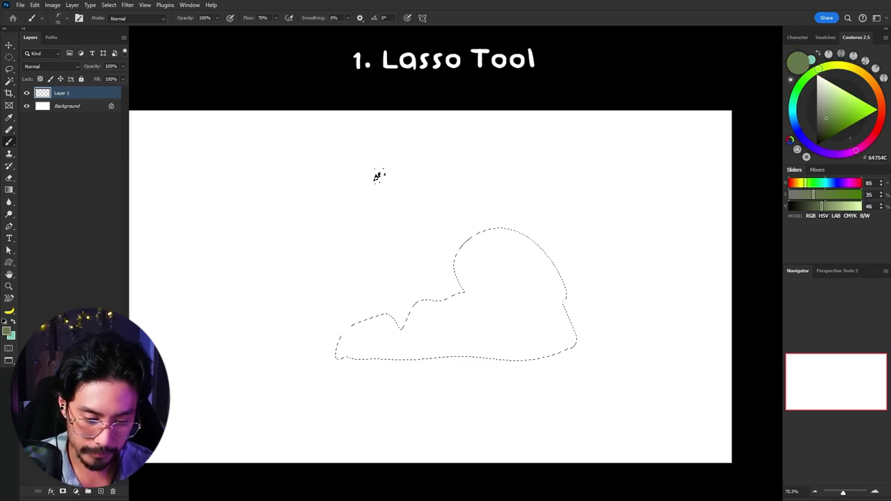
mouse_move(393, 303)
mouse_down()
mouse_move(357, 286)
mouse_move(332, 317)
mouse_move(433, 326)
mouse_move(415, 276)
mouse_move(465, 308)
mouse_move(444, 243)
mouse_move(504, 243)
mouse_move(502, 264)
mouse_move(512, 263)
mouse_move(495, 264)
mouse_move(547, 310)
mouse_move(543, 318)
mouse_move(463, 272)
mouse_move(530, 229)
mouse_move(573, 333)
mouse_move(550, 224)
mouse_up()
Choose the Crosshatcher brush and paint hatched green strokes into the remaining gaps of the bush-shaped selection
click(62, 19)
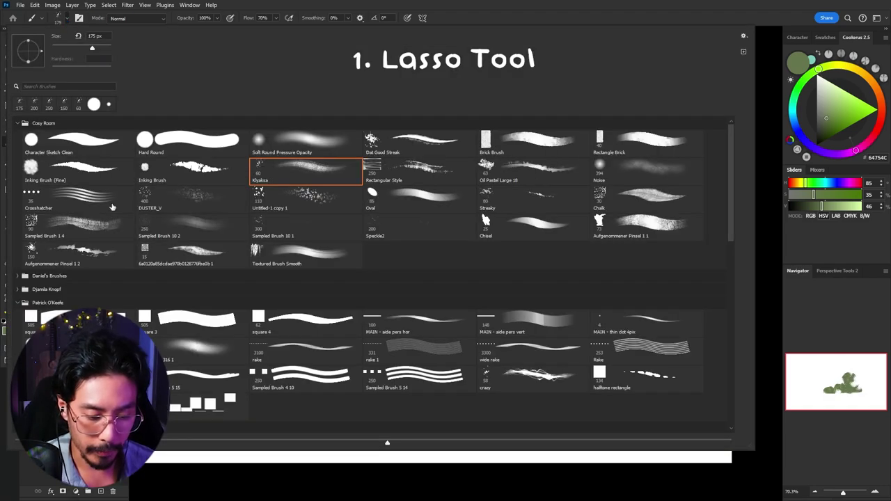
double_click(117, 200)
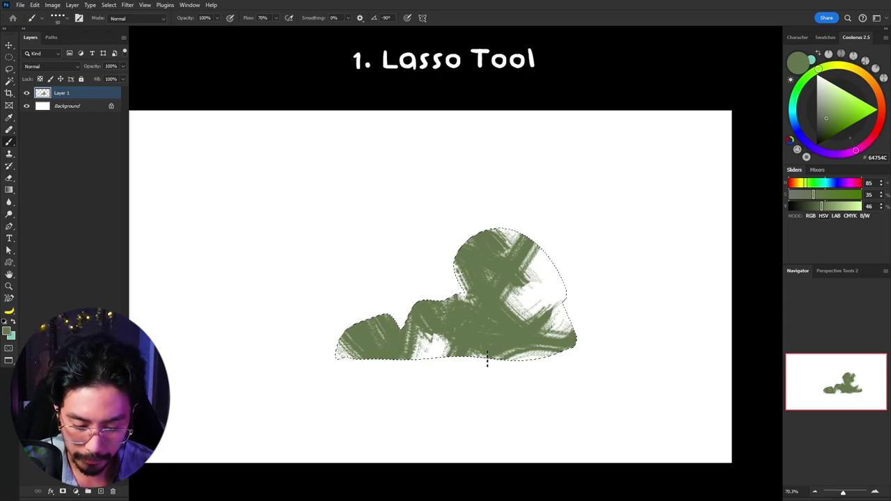
mouse_move(487, 358)
mouse_down()
mouse_move(622, 228)
mouse_move(501, 364)
mouse_move(615, 239)
mouse_move(592, 256)
mouse_move(531, 351)
mouse_move(516, 315)
mouse_move(514, 251)
mouse_move(491, 263)
mouse_move(453, 360)
mouse_move(561, 296)
mouse_up()
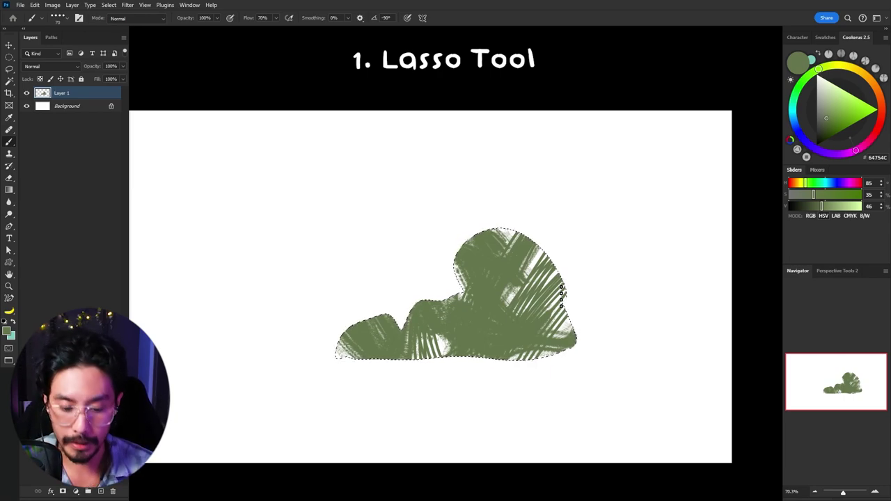
Deselect the bush shape and move the painted texture up and to the left
key(v)
key(ctrl+d)
mouse_move(505, 334)
mouse_down()
mouse_move(460, 291)
mouse_move(438, 303)
mouse_move(449, 303)
mouse_up()
key(b)
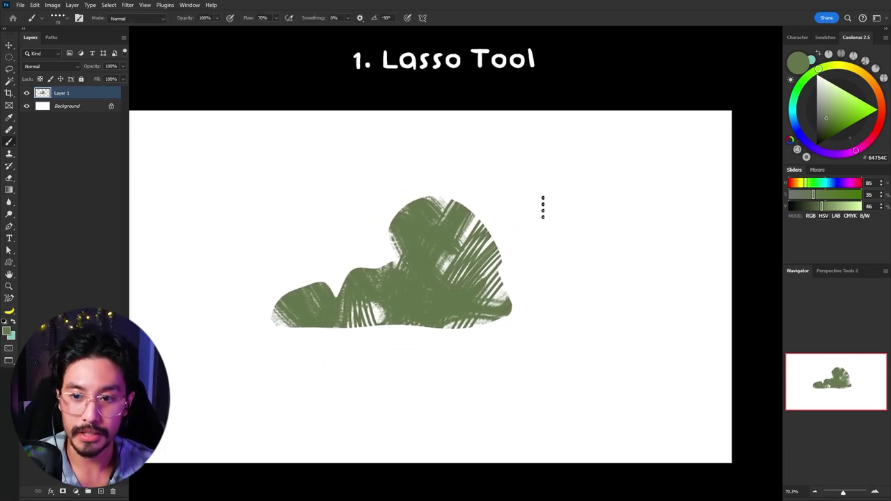
Draw a rounded lasso selection to the right of the bush, fill it with green Crosshatcher strokes, and deselect
key(l)
mouse_move(539, 321)
mouse_down()
mouse_move(557, 211)
mouse_move(550, 295)
mouse_up()
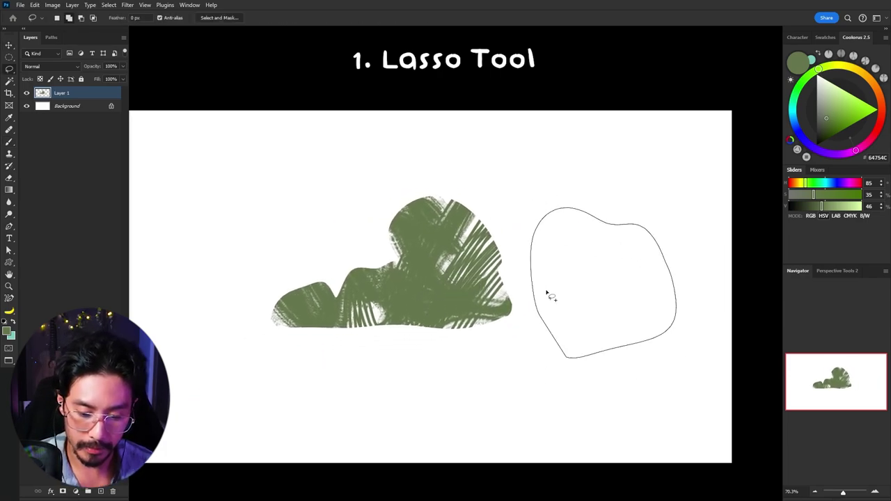
key(b)
mouse_move(536, 215)
mouse_down()
mouse_move(610, 252)
mouse_move(648, 313)
mouse_move(589, 335)
mouse_move(557, 328)
mouse_move(595, 285)
mouse_up()
key(ctrl+d)
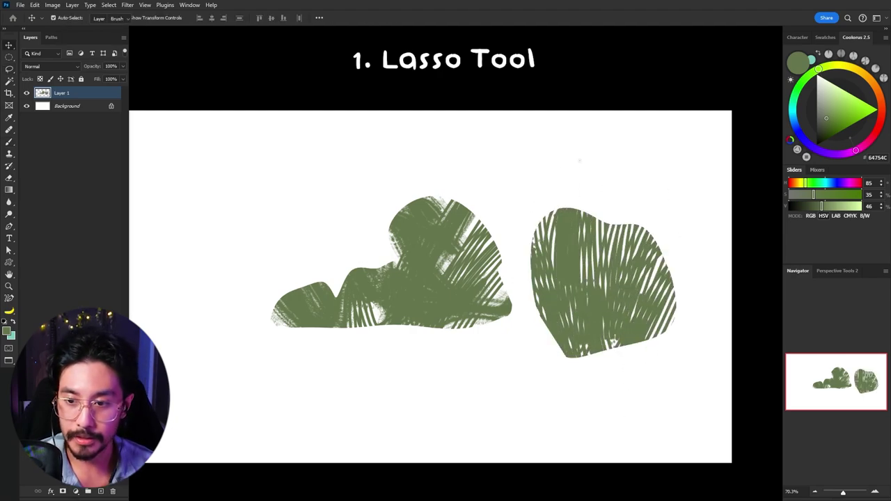
Erase along the outer edges of the hatched green shape on the right with the Eraser tool
key(e)
drag(551, 207, 535, 242)
mouse_move(583, 193)
mouse_down()
mouse_move(634, 229)
mouse_move(658, 281)
mouse_move(700, 286)
mouse_up()
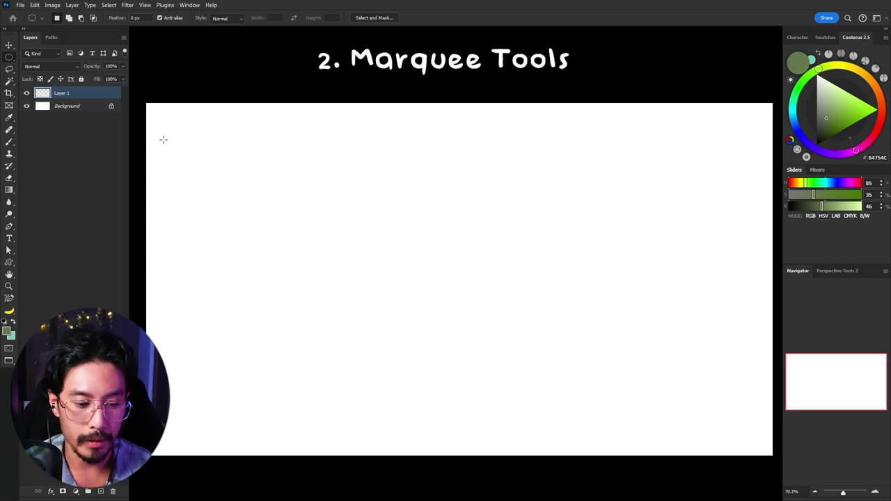
Draw a wide rectangular selection across the upper part of the blank canvas with the Rectangular Marquee tool
right_click(10, 59)
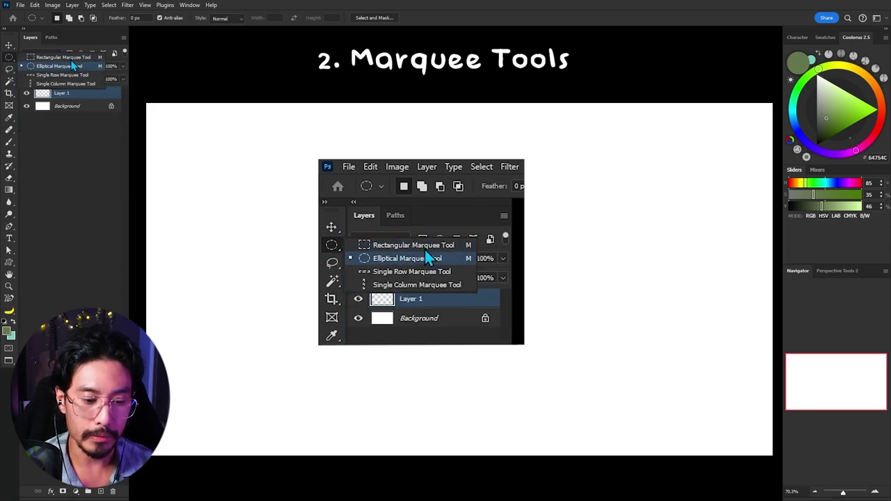
click(70, 57)
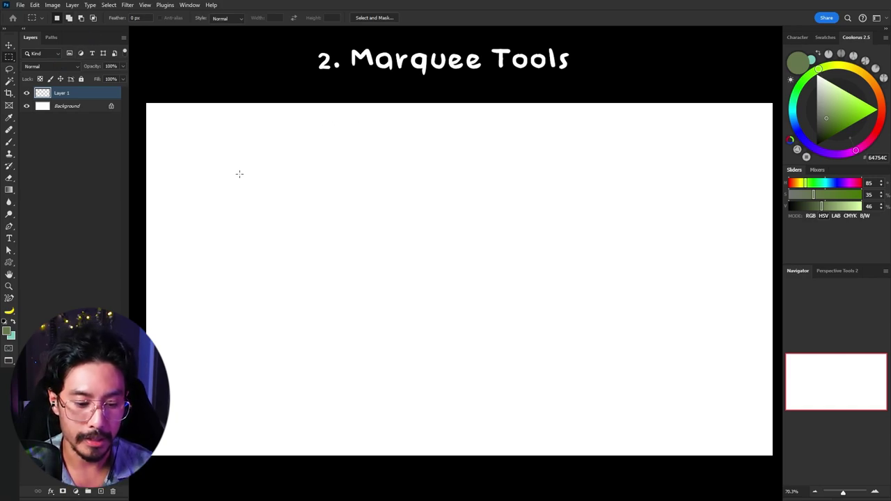
drag(227, 147, 624, 236)
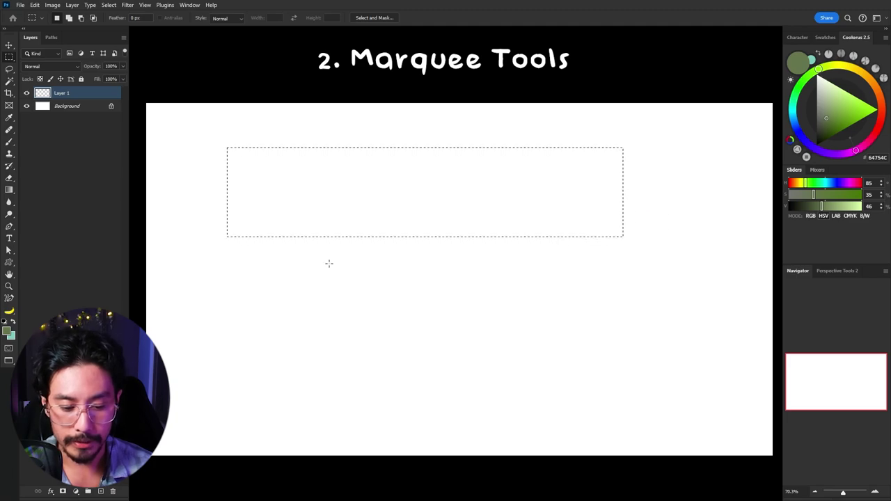
Add three overlapping rectangles below the wide marquee selection and subtract two rectangular areas from it
click(69, 17)
drag(300, 207, 512, 298)
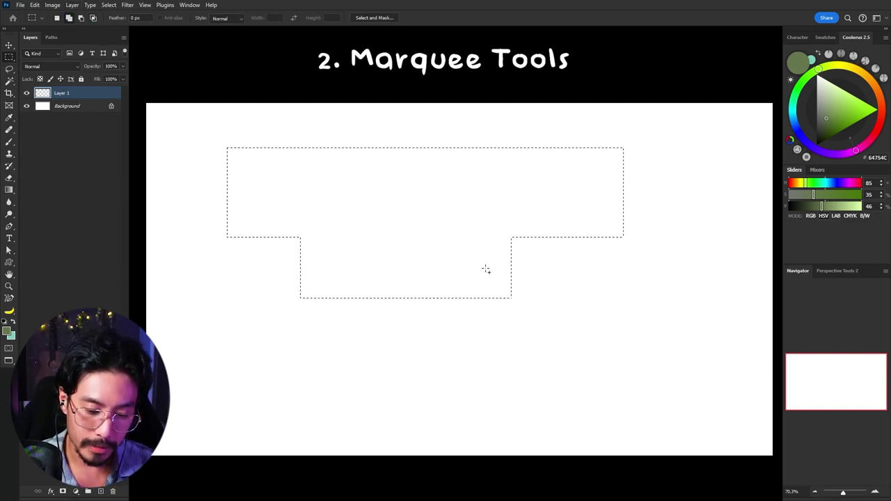
drag(376, 203, 593, 262)
drag(264, 213, 362, 287)
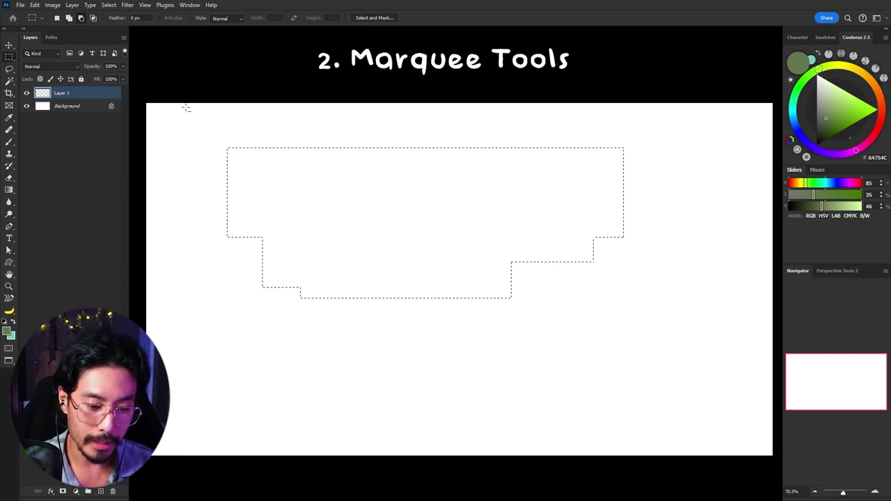
drag(394, 197, 476, 253)
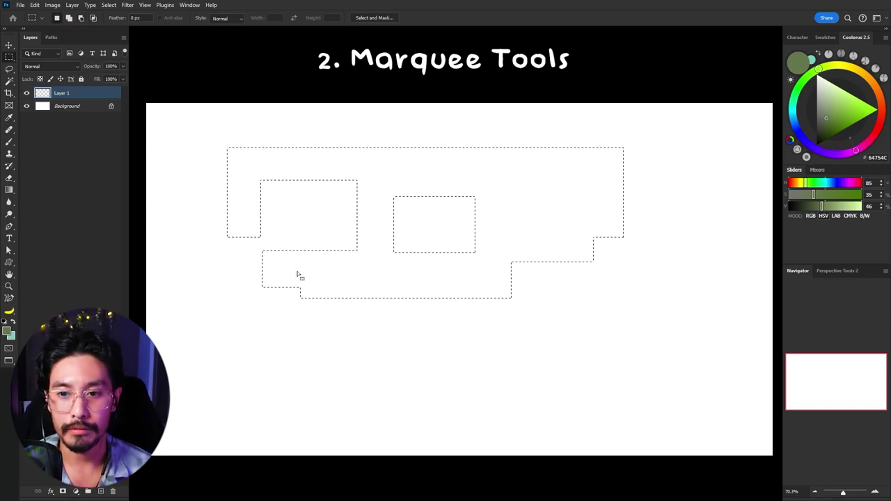
Fill the combined rectangular selection with the green foreground colour, deselect, and move the shape
key(alt+BackSpace)
key(ctrl+d)
key(v)
drag(517, 216, 500, 192)
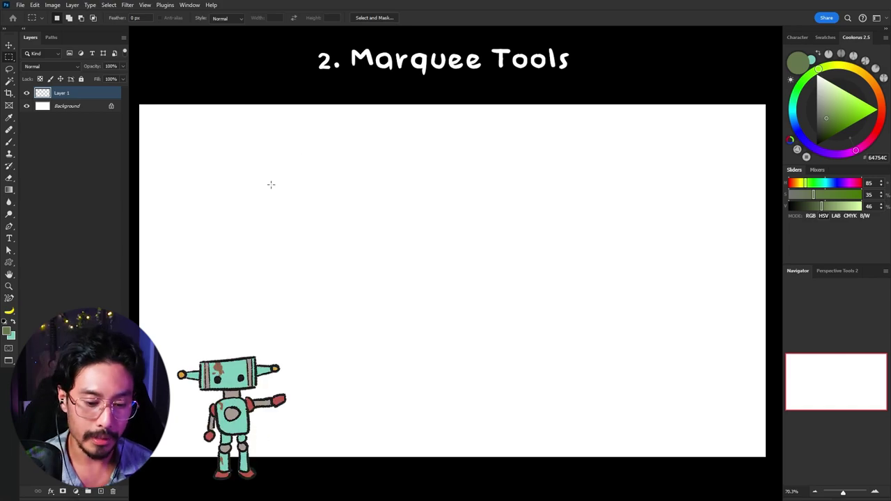
Build a marquee selection from two diagonally overlapping rectangles and deselect it
drag(220, 145, 538, 285)
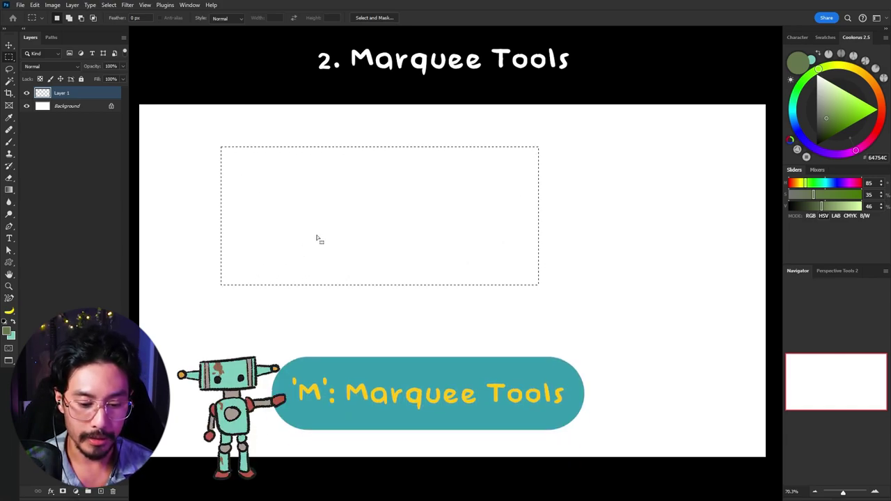
drag(351, 245, 680, 380)
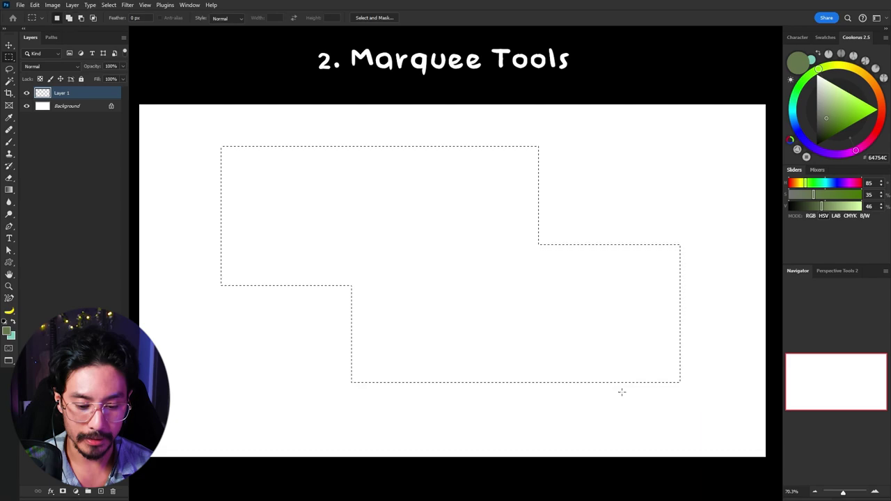
click(455, 204)
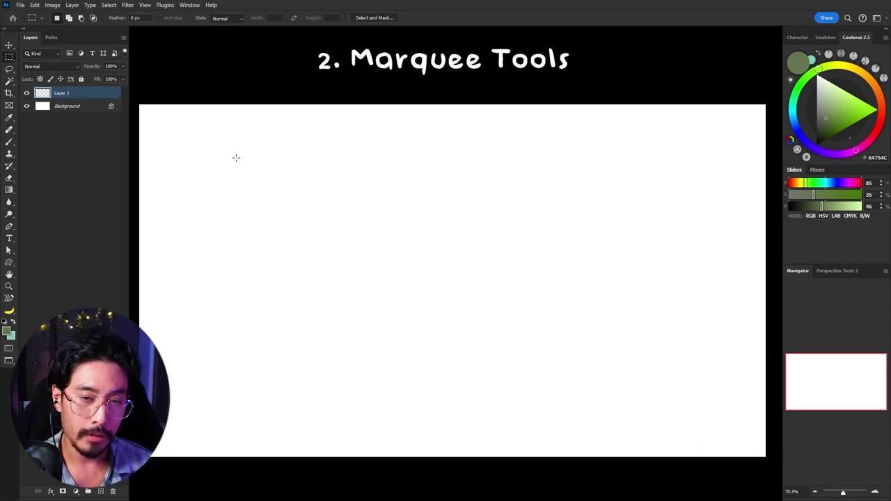
Draw a square marquee selection, fill it with green, and reposition the square on the canvas
drag(227, 147, 385, 323)
key(alt+BackSpace)
key(v)
drag(379, 230, 373, 247)
key(m)
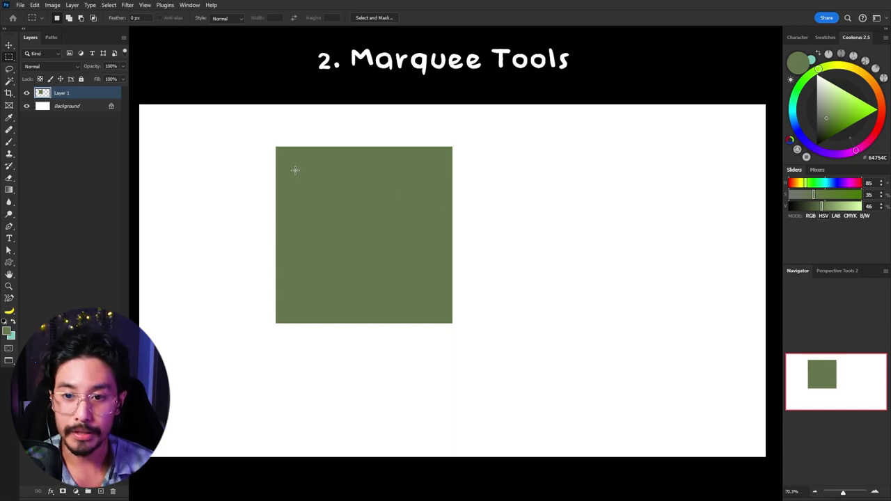
Select a smaller square inside the green one, delete its contents to leave a frame, and deselect
drag(296, 171, 447, 310)
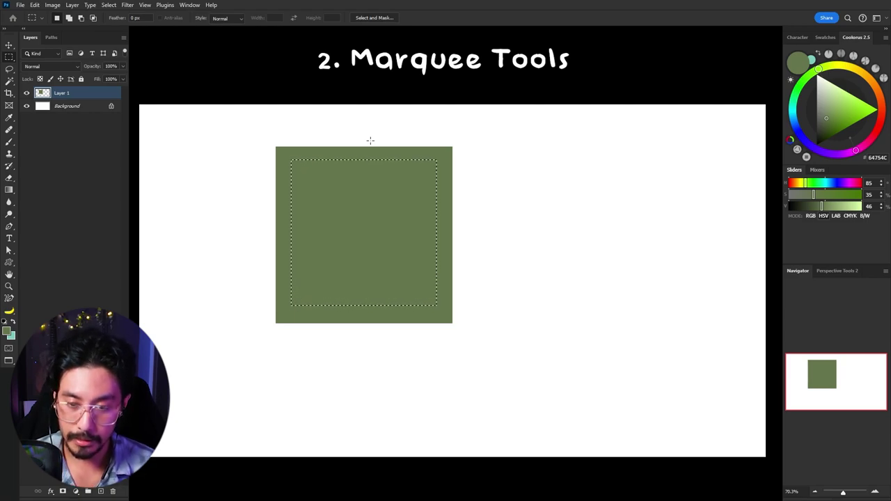
key(Delete)
key(ctrl+d)
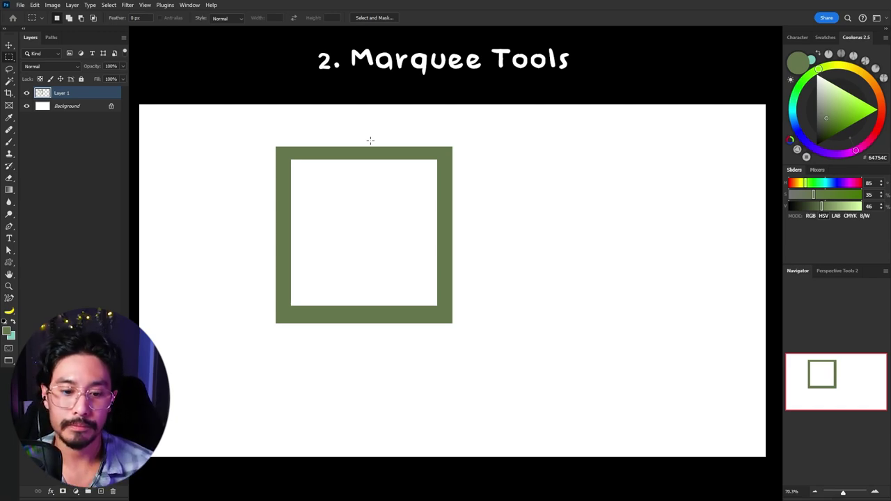
Undo the inner cut-out and the green square to return to an empty layer
key(ctrl+alt+z)
key(ctrl+alt+z)
key(ctrl+alt+z)
key(ctrl+alt+z)
With the Elliptical Marquee tool, build a selection from a circle and an overlapping wide ellipse, and reposition it
key(shift+m)
drag(361, 186, 574, 455)
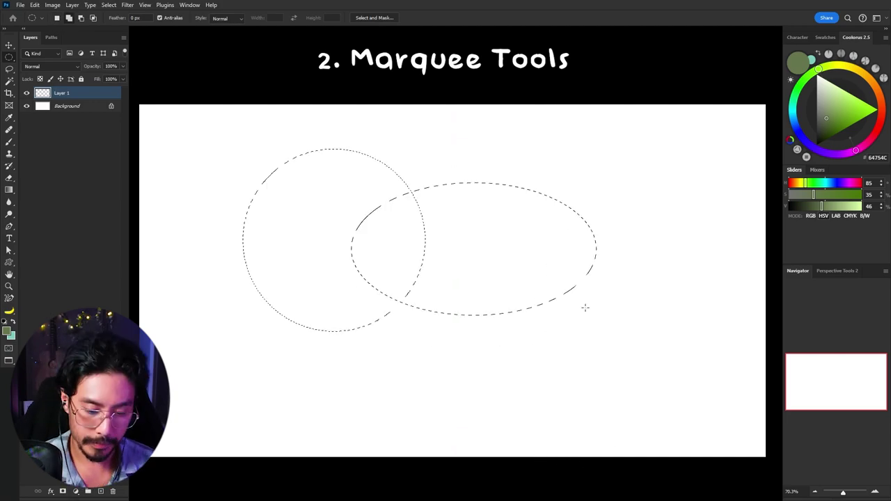
drag(585, 307, 583, 307)
drag(371, 294, 387, 204)
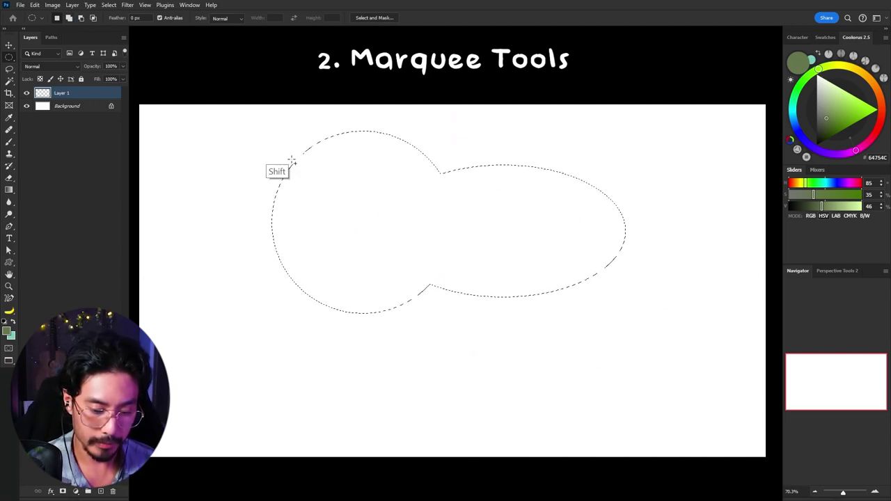
Add a third circle at the lower middle of the elliptical selection and fill the combined selection with green
drag(392, 254, 525, 355)
key(alt+BackSpace)
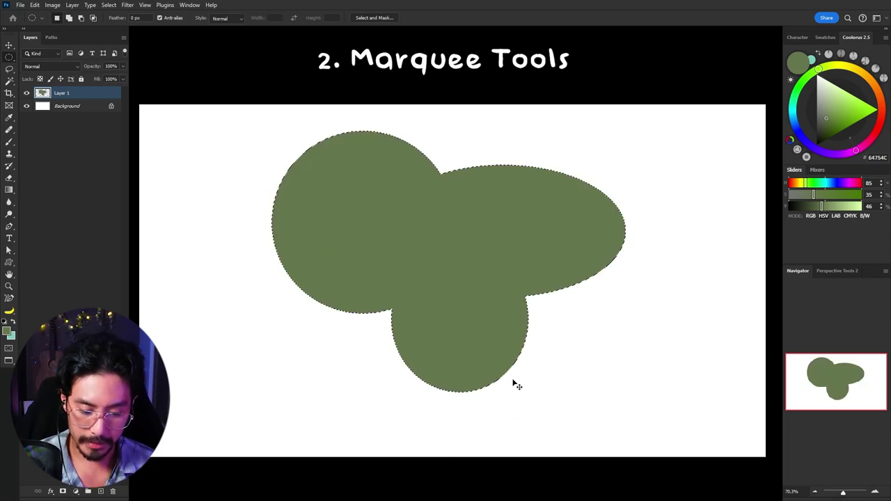
Move the green shape to a new place on the canvas and rotate it with Free Transform
key(v)
drag(544, 252, 497, 209)
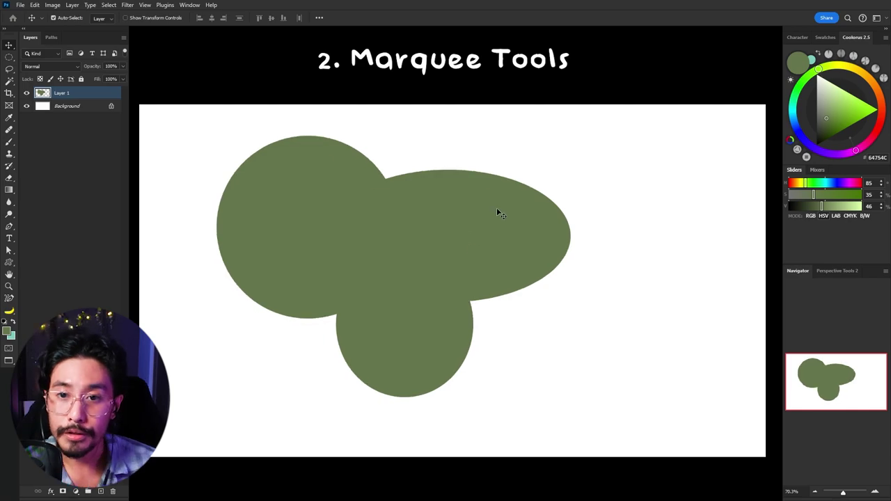
key(ctrl+t)
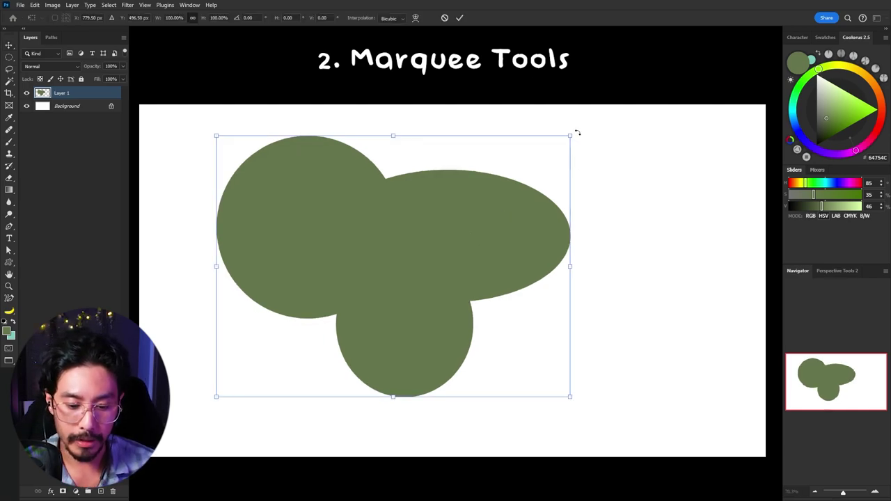
drag(581, 121, 535, 145)
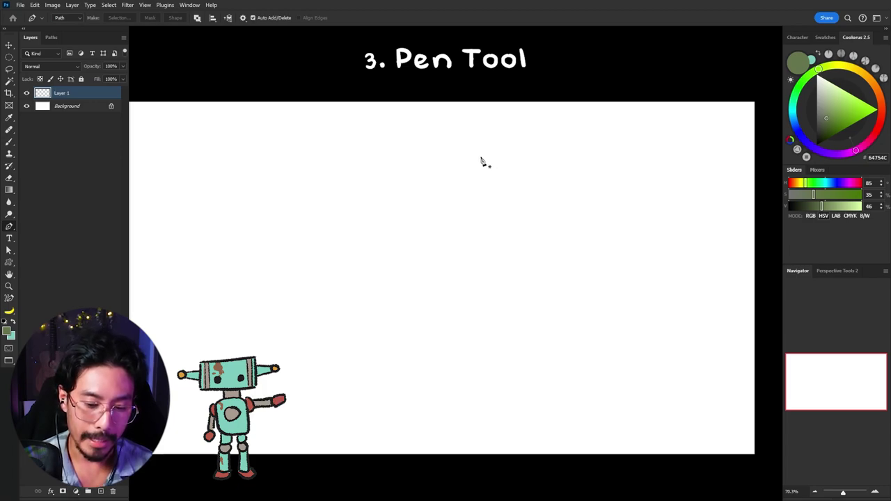
Draw a closed five-sided path of straight segments on the canvas with the Pen tool
click(460, 159)
click(357, 338)
click(569, 352)
click(647, 235)
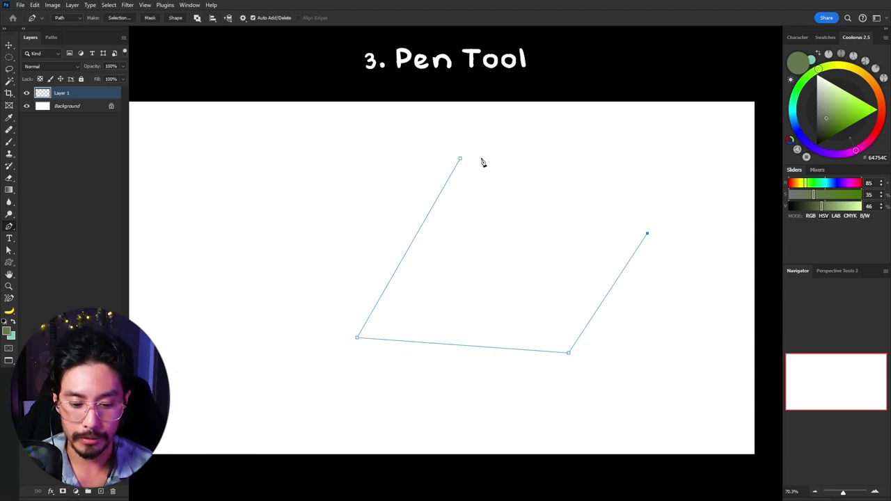
click(559, 137)
click(461, 160)
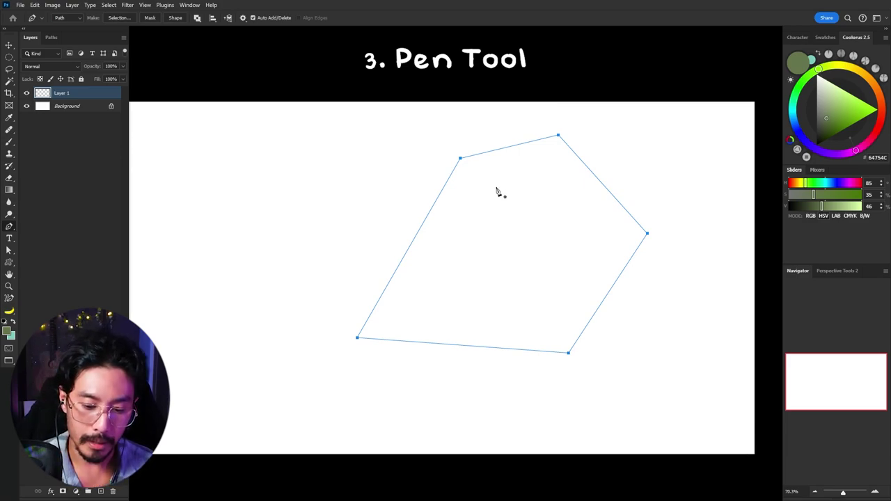
Convert the five-sided path into a new selection without feathering, and deselect it
right_click(513, 230)
click(561, 270)
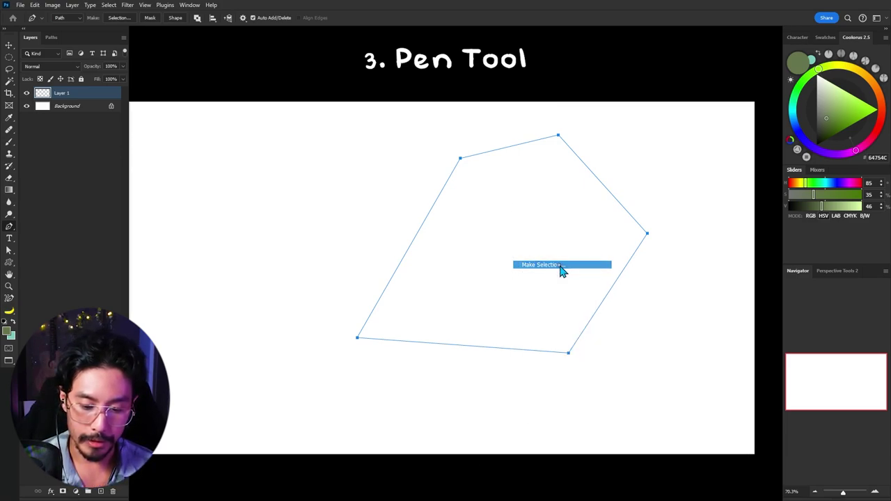
key(i)
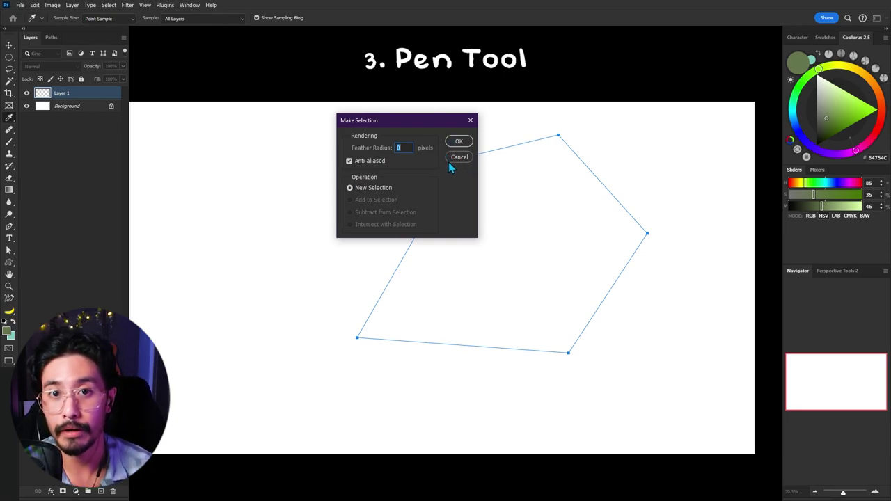
click(459, 141)
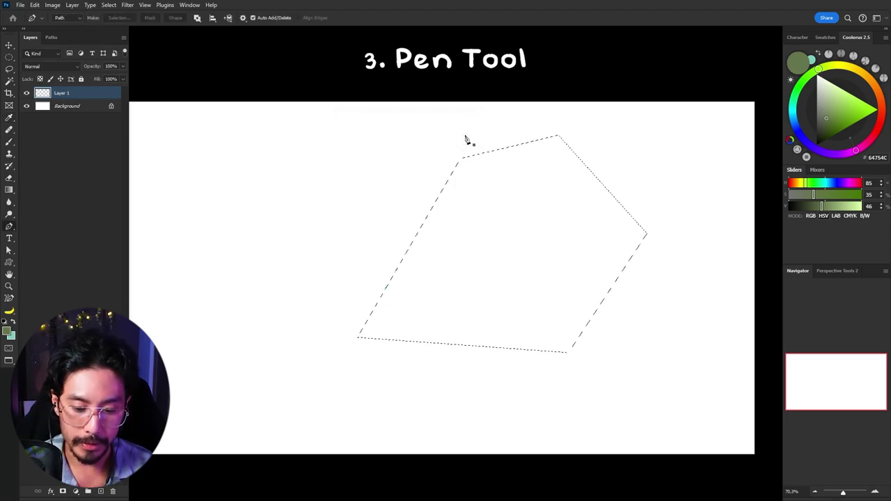
key(ctrl+d)
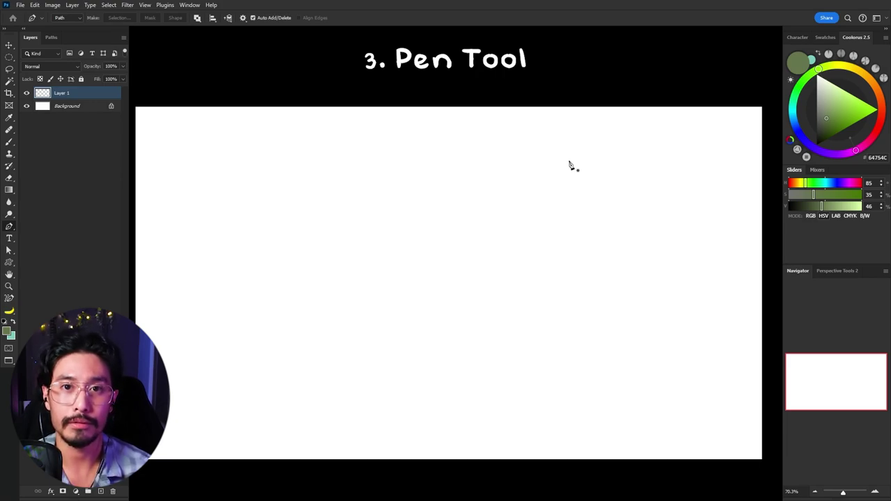
Draw an open U-shaped Pen path from three anchor points, giving the lowest point horizontal direction handles
click(280, 149)
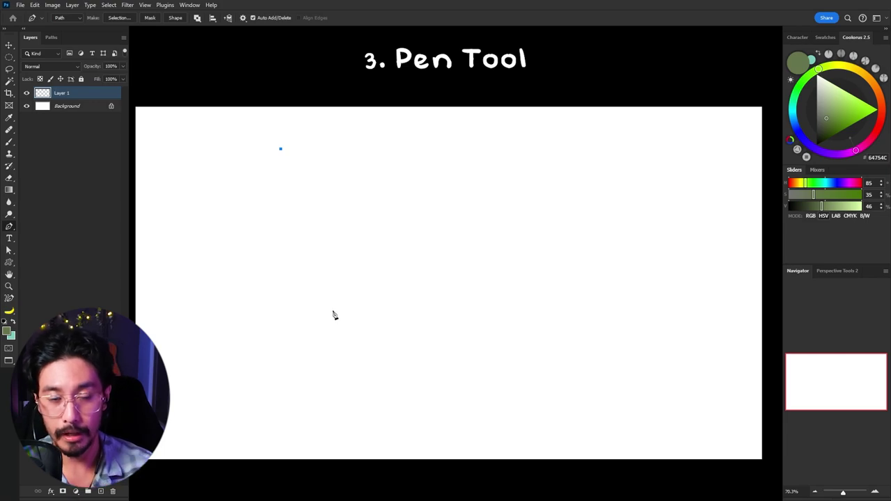
click(379, 266)
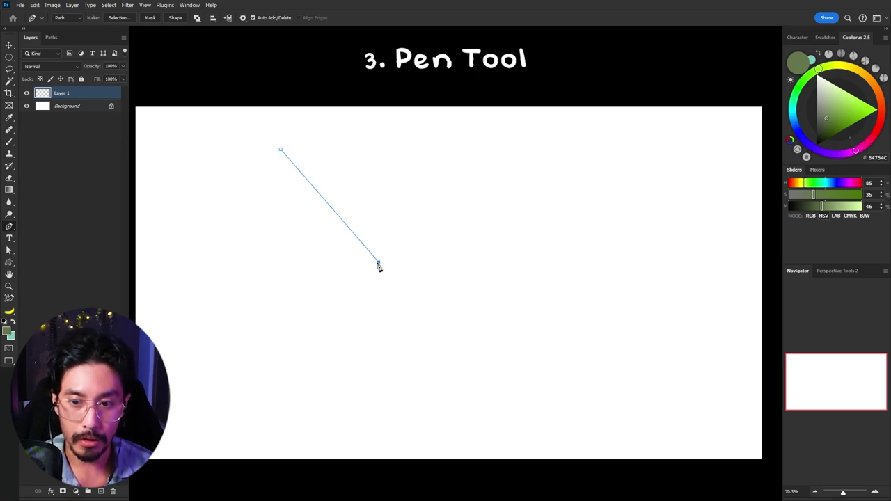
drag(379, 266, 442, 273)
key(ctrl)
key(shift)
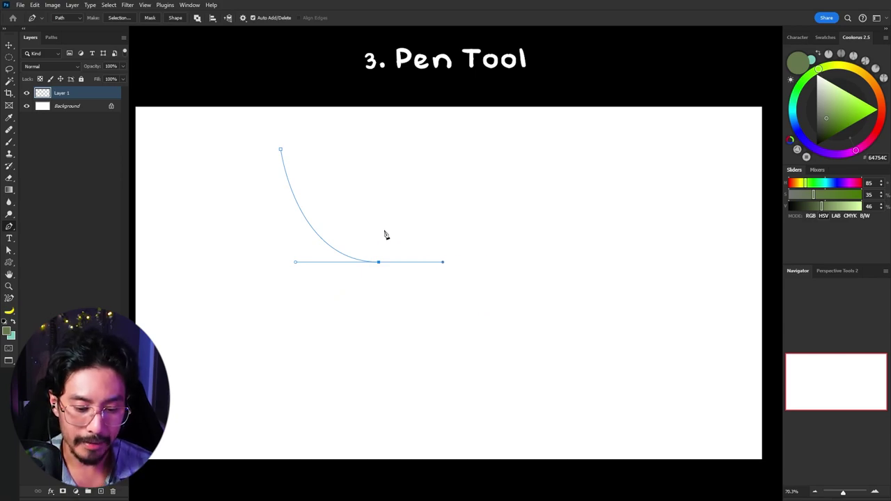
click(465, 143)
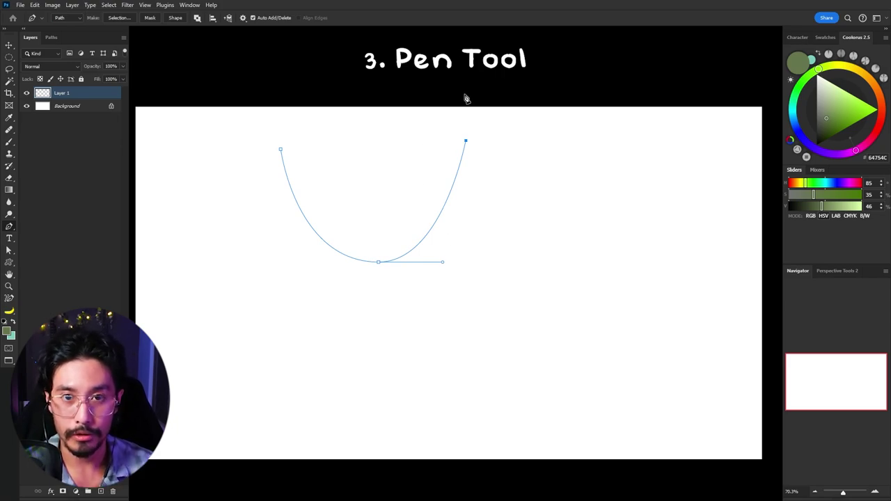
Lengthen the lowest anchor's outgoing handle while keeping it horizontal, and close the path with a straight upper edge
drag(443, 262, 464, 280)
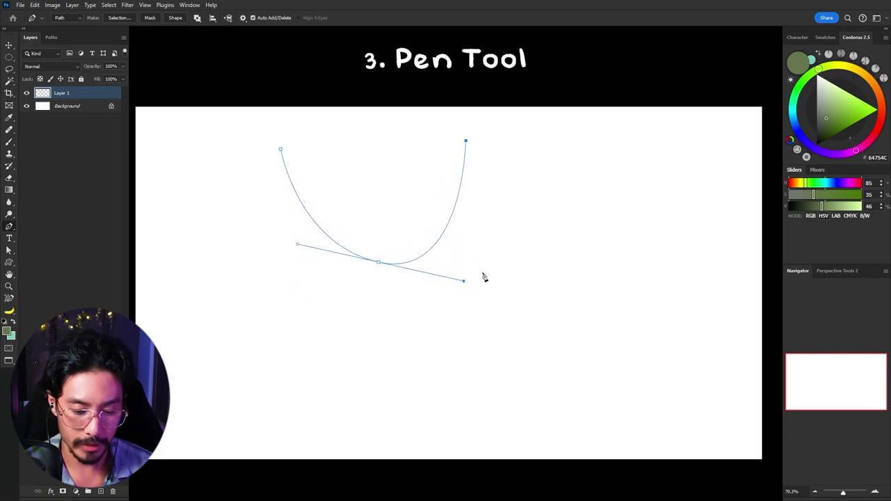
key(ctrl)
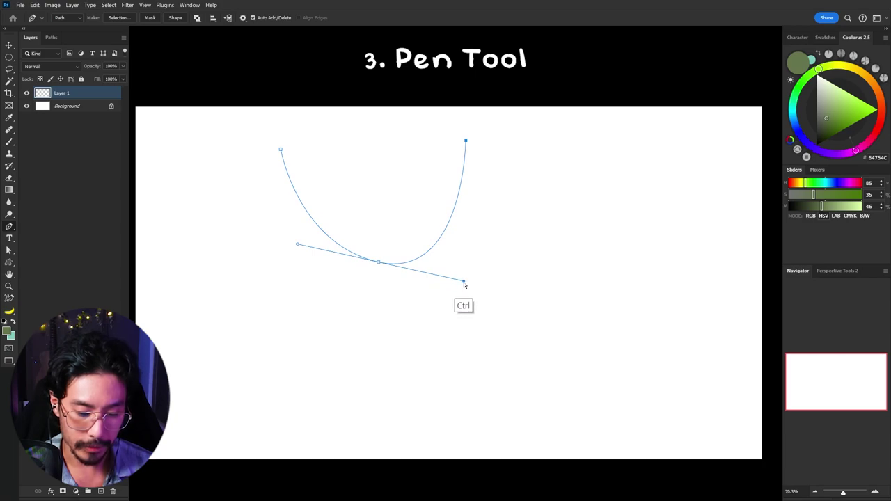
key(shift)
drag(464, 282, 458, 257)
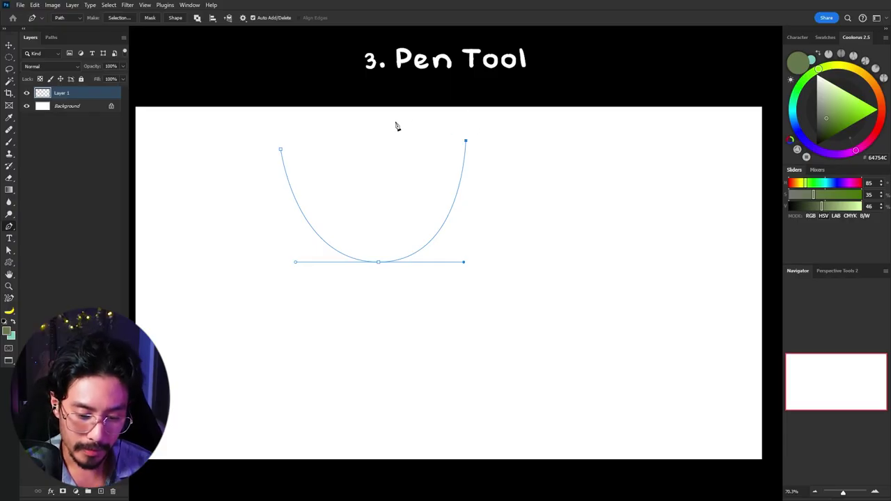
click(281, 151)
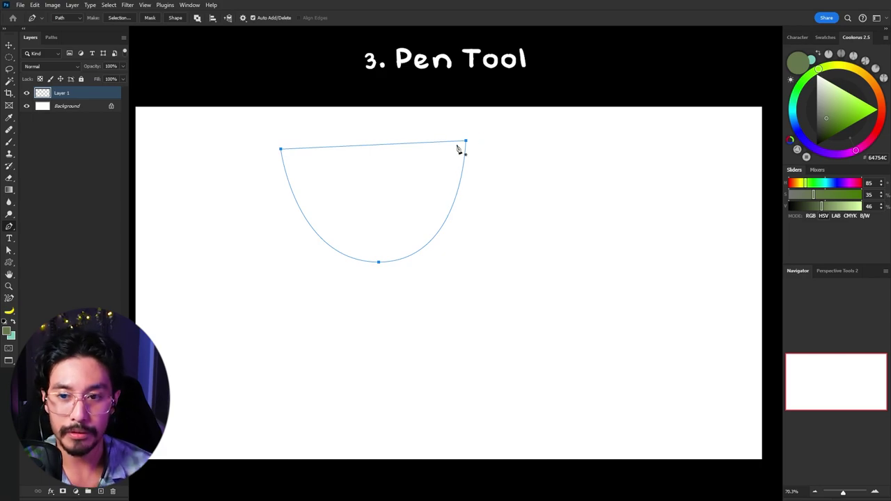
Turn the bowl-shaped path into a green-filled shape by way of a selection, and move the shape lower on the canvas
right_click(401, 192)
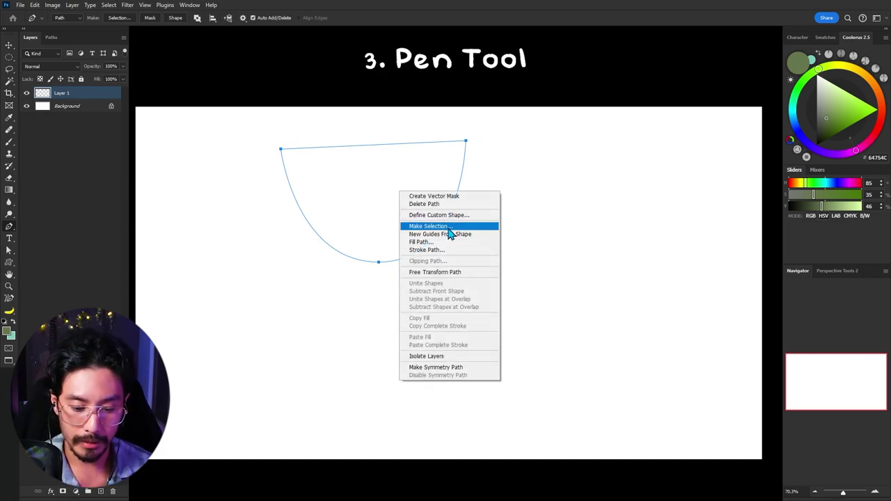
click(447, 229)
key(Return)
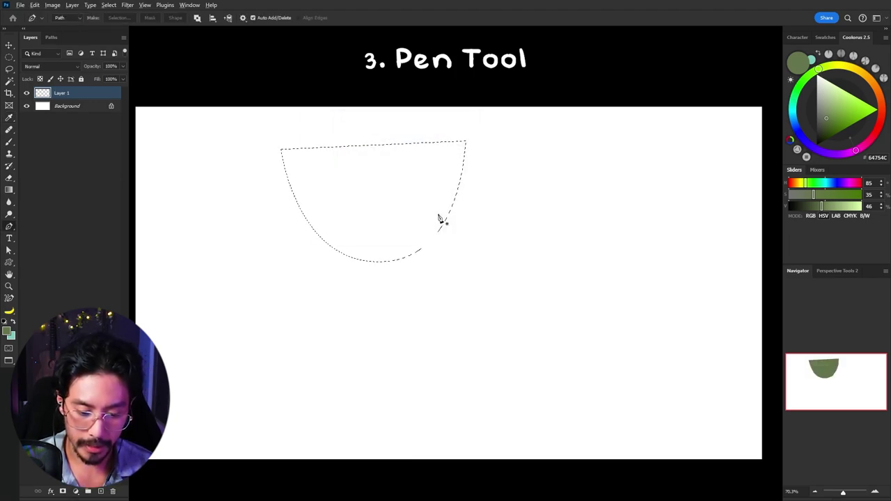
key(alt+BackSpace)
key(ctrl+d)
key(v)
drag(392, 216, 359, 265)
On a new layer, sketch the outline of a thick tilted arch beside the green shape with a blue-grey (#4C6775) brush
key(b)
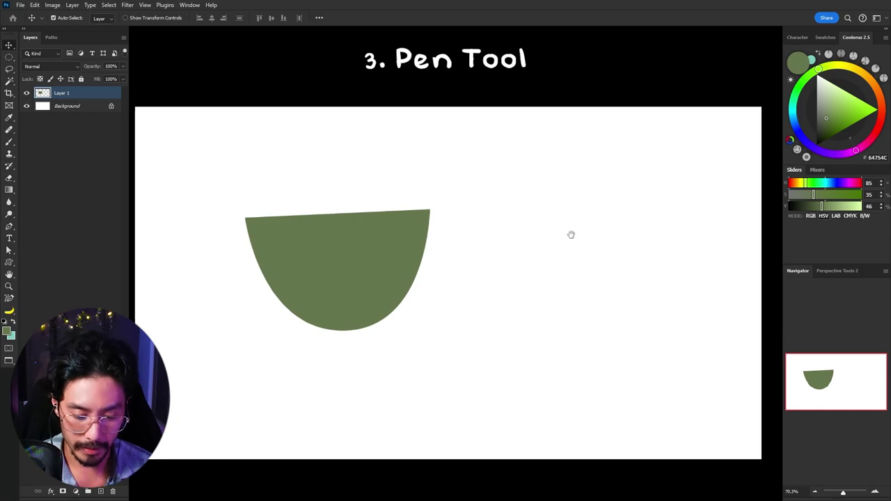
scroll(571, 232, right, 2)
key(x)
key(ctrl+shift+alt+n)
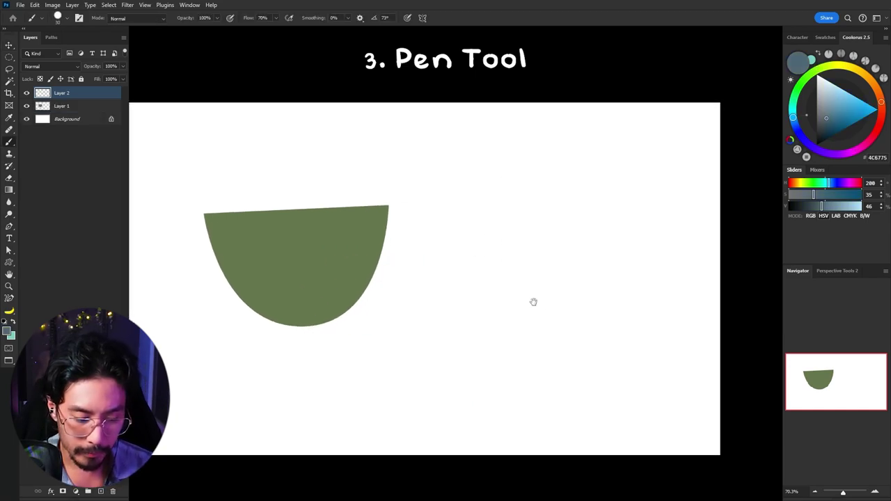
scroll(511, 320, up, 1)
mouse_move(473, 359)
mouse_down()
mouse_move(476, 207)
mouse_move(578, 240)
mouse_up()
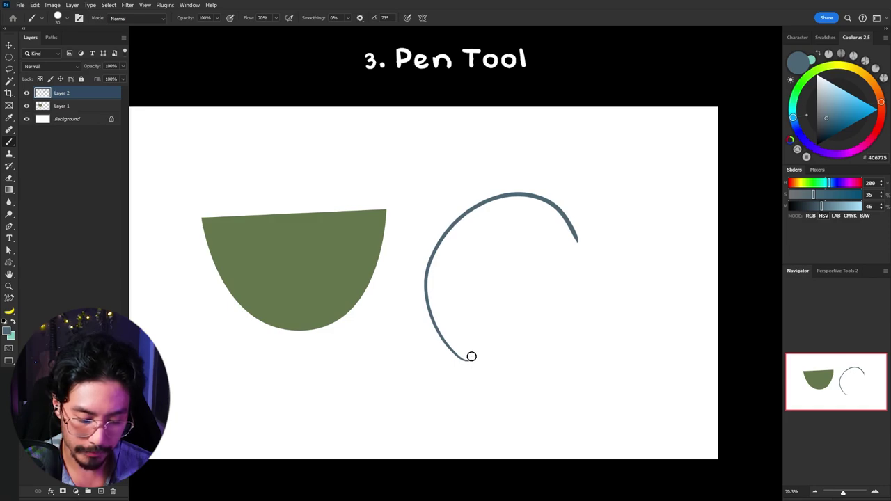
shift+click(513, 325)
drag(513, 324, 557, 301)
shift+click(596, 273)
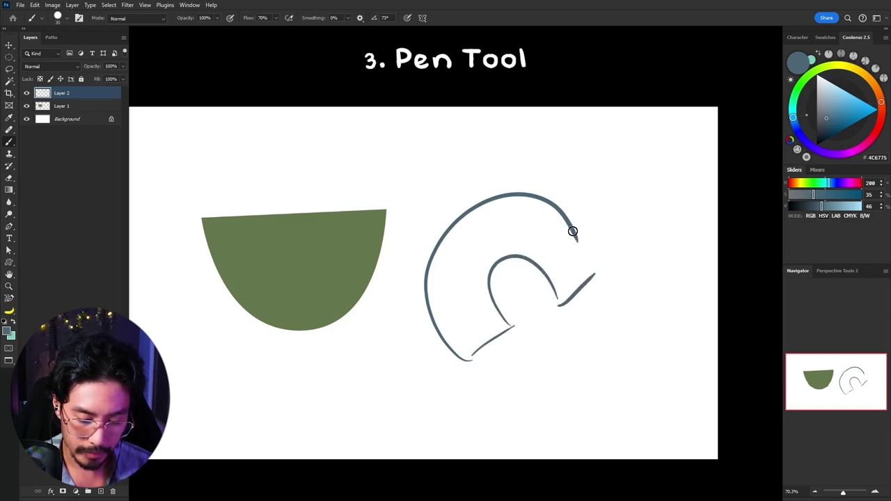
shift+click(573, 232)
scroll(623, 289, up, 1)
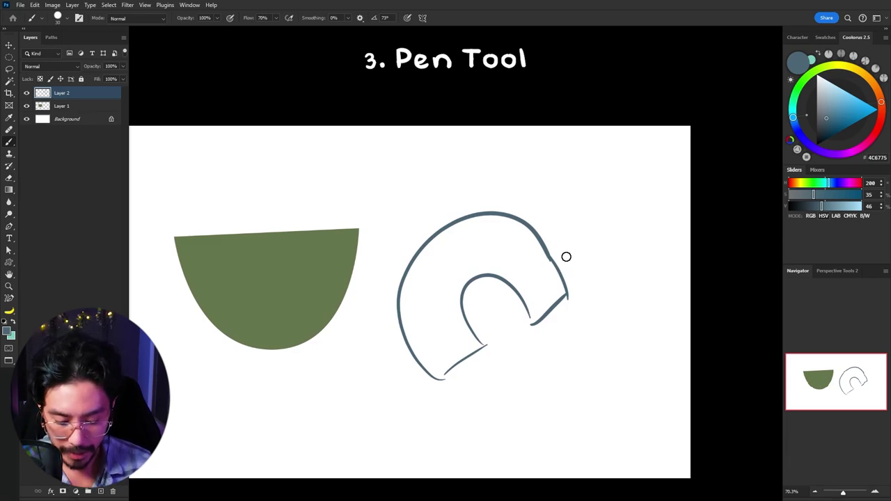
On another new layer, trace the sketched arch's outer curve with the Pen tool and shorten the direction handle to fit
key(p)
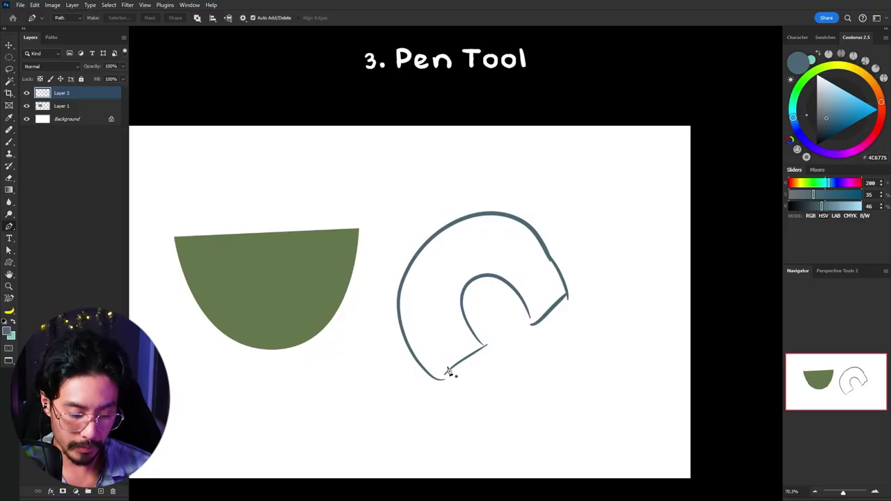
key(ctrl+shift+alt+n)
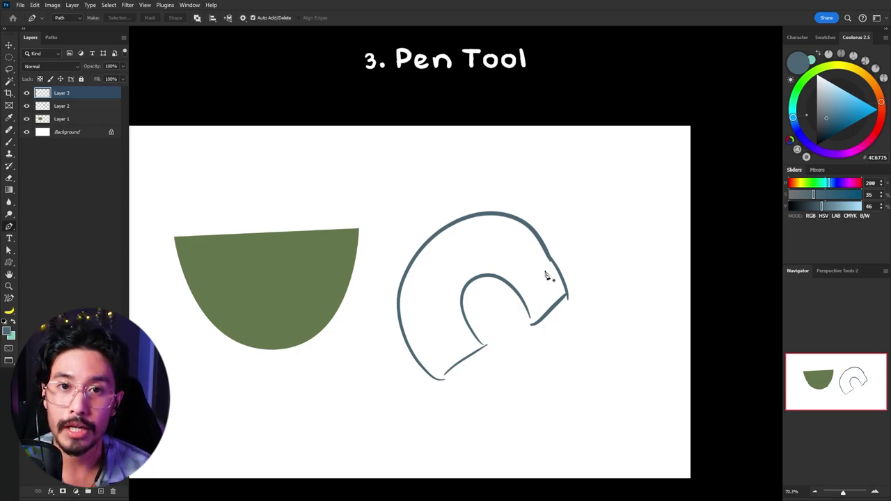
click(439, 380)
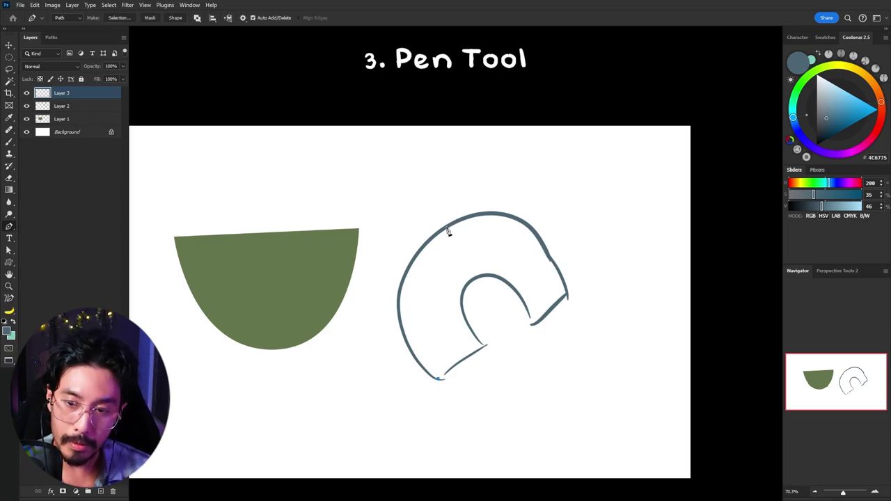
drag(443, 230, 542, 160)
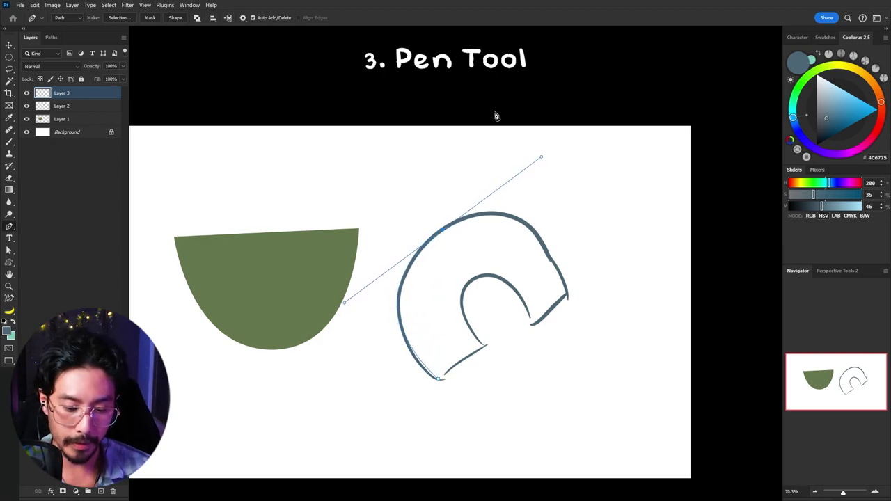
click(569, 297)
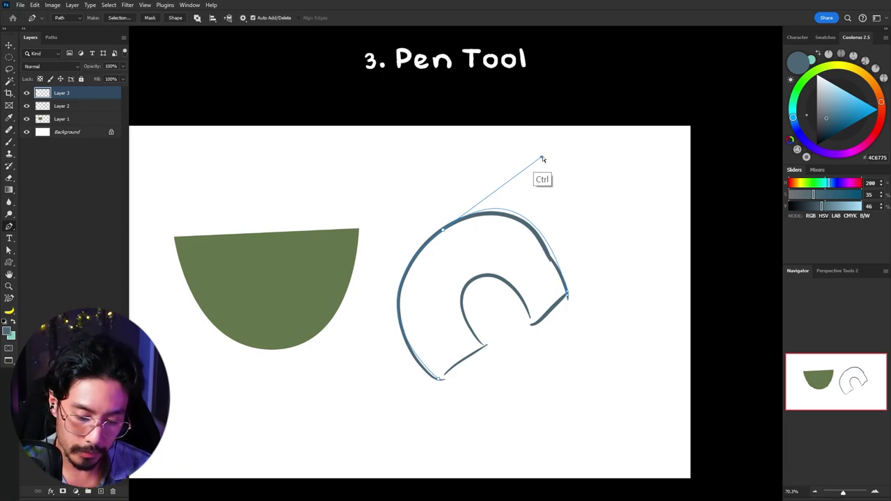
drag(542, 158, 525, 169)
click(555, 261)
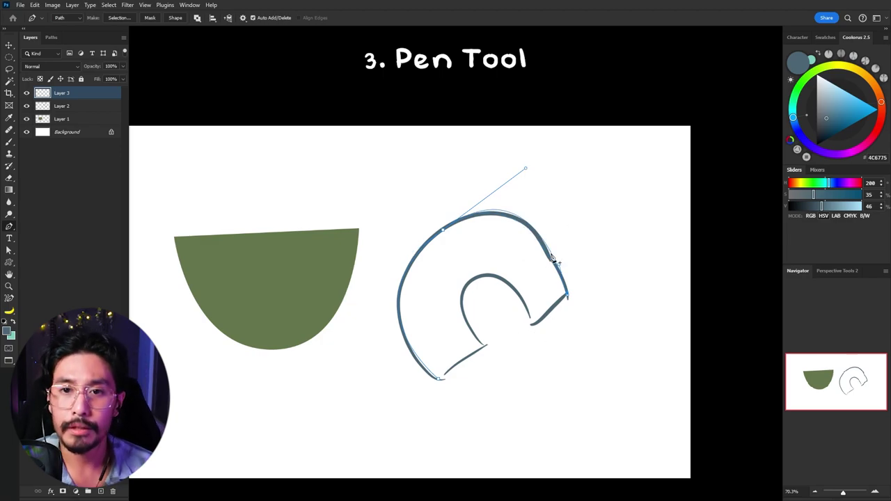
Trace the arch's straight ends and inner curve with the Pen tool, shorten the inner curve's lower handle to fit, and close the path
click(534, 329)
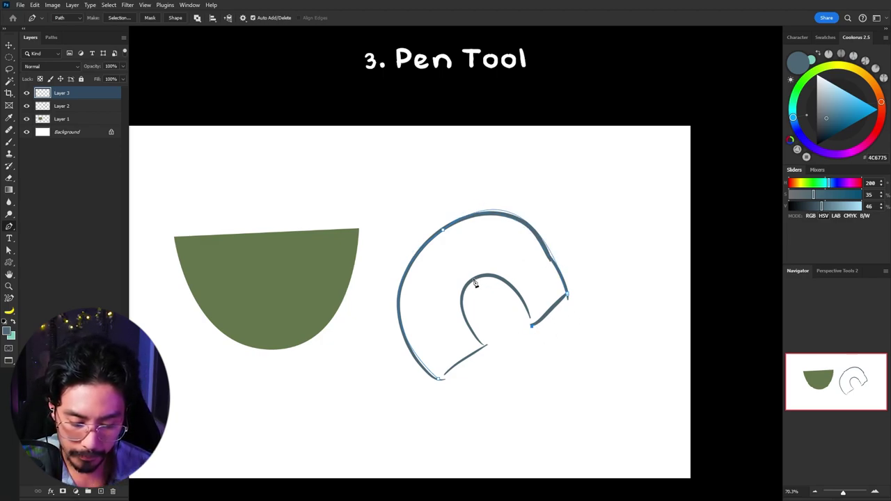
drag(471, 279, 431, 307)
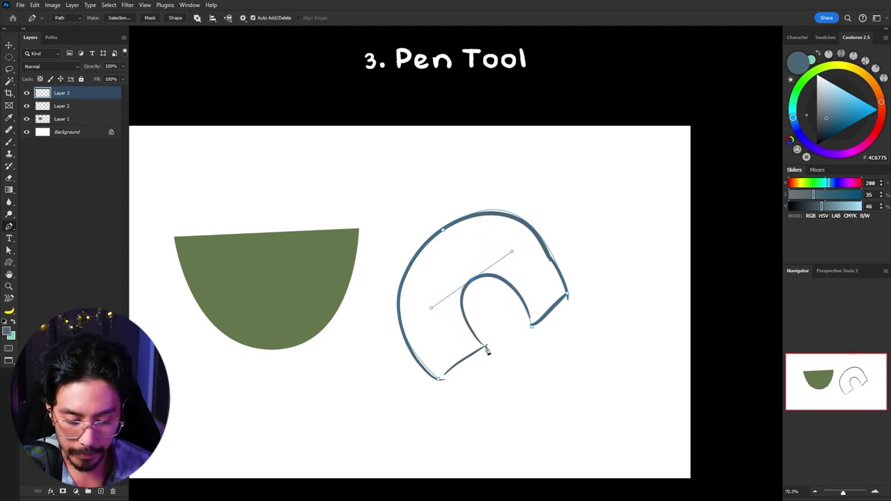
click(487, 347)
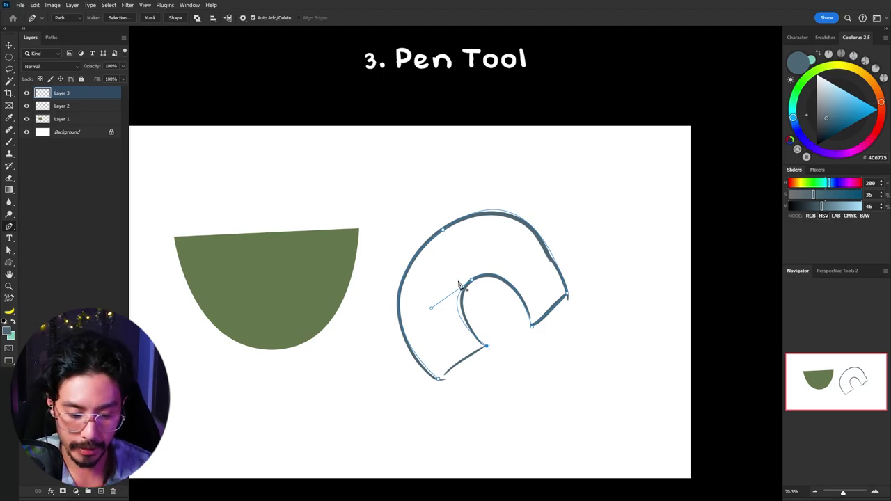
ctrl+click(438, 304)
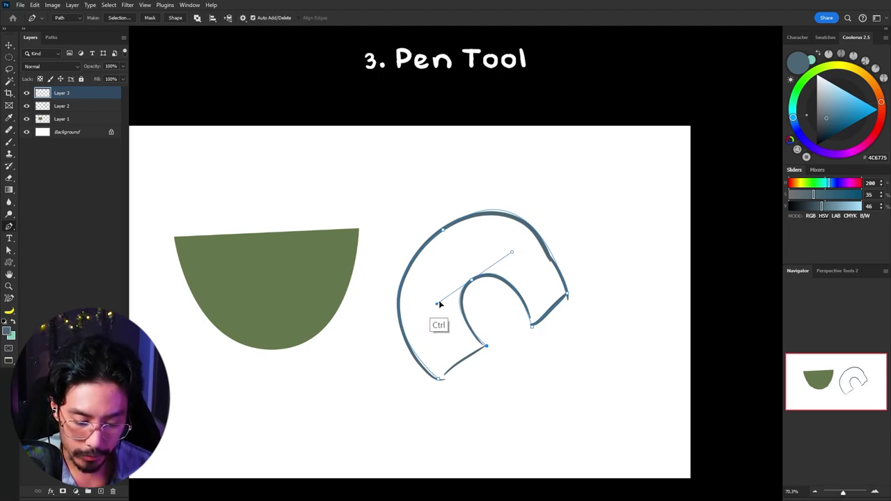
ctrl+click(441, 301)
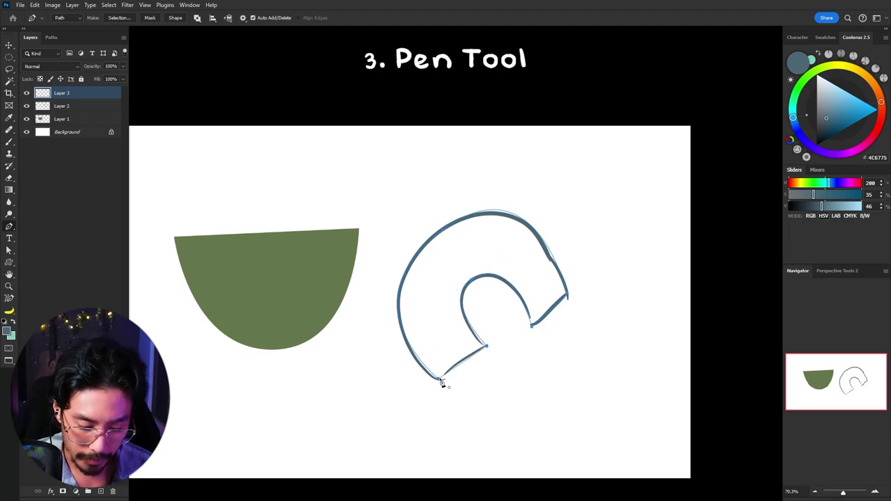
Convert the closed arch path into a selection, fill it with the blue-grey foreground colour (#4C6775), and deselect
right_click(496, 250)
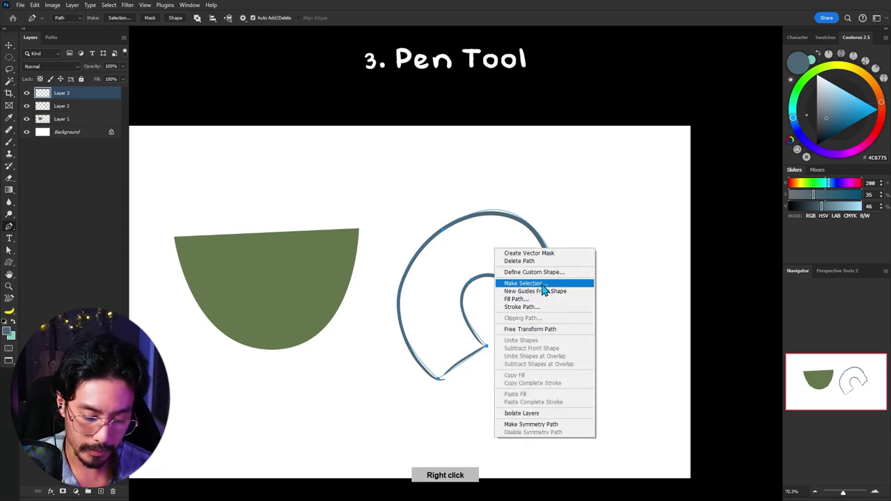
click(529, 284)
key(Return)
key(alt+BackSpace)
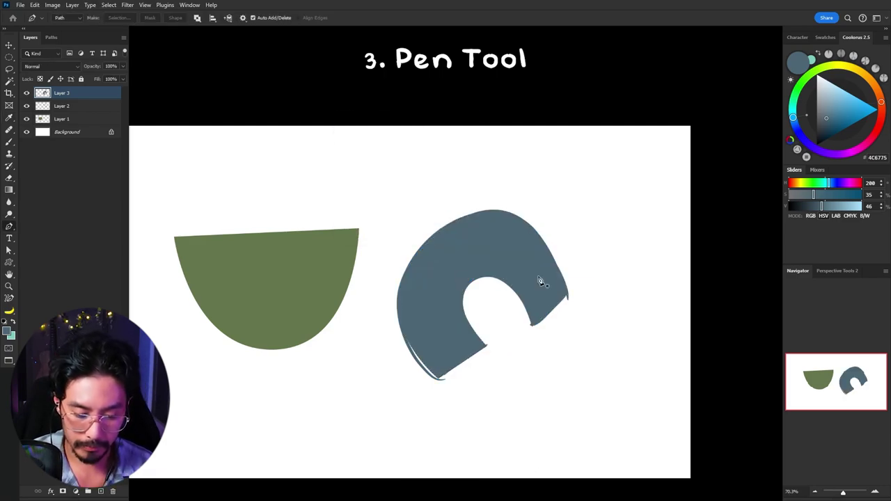
key(ctrl+d)
Try to move the filled arch to another spot on the canvas
key(v)
drag(445, 236, 496, 209)
key(ctrl+z)
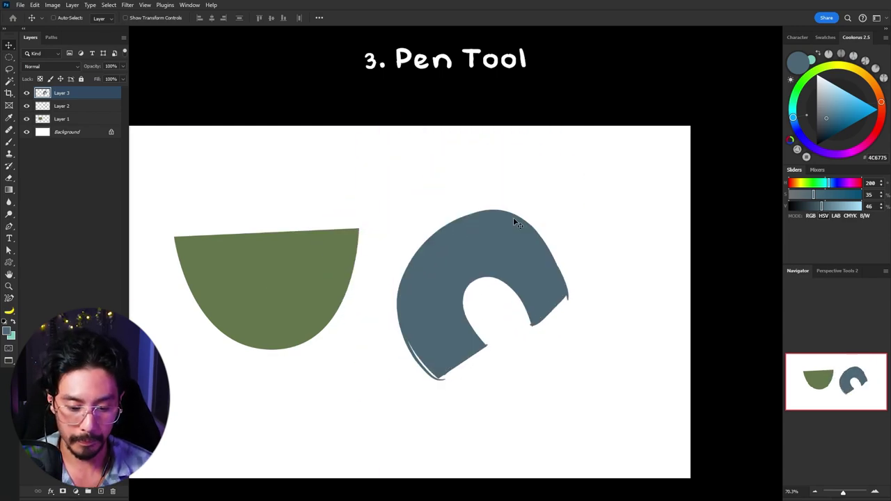
Draw an open three-anchor Pen path in the empty area beside the arch, with a smooth anchor at its upper bend
scroll(515, 237, up, 3)
key(p)
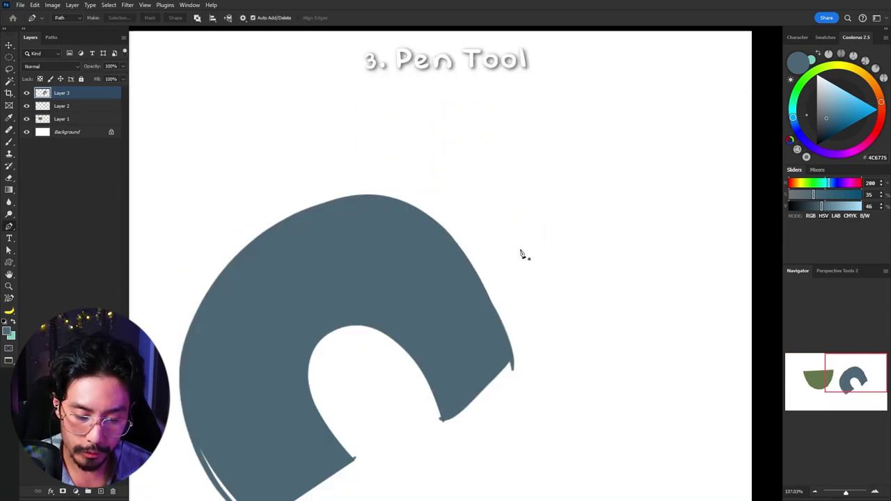
click(519, 248)
drag(656, 113, 704, 287)
drag(644, 148, 589, 157)
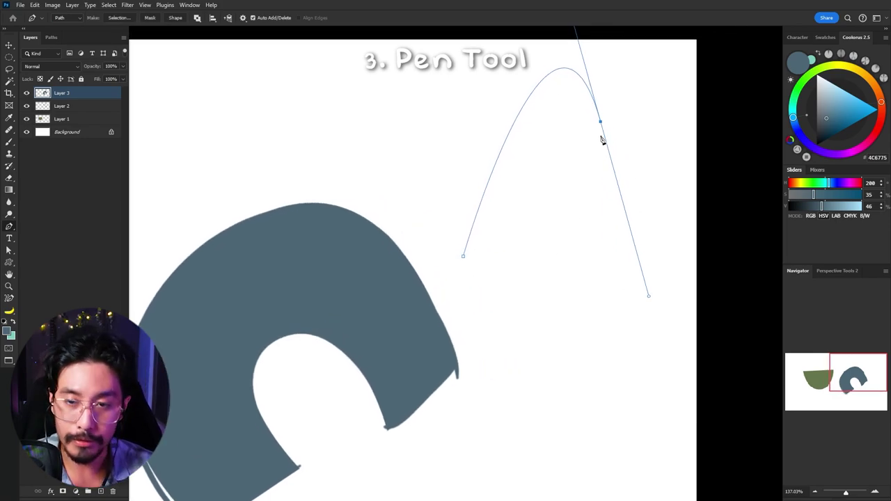
click(506, 329)
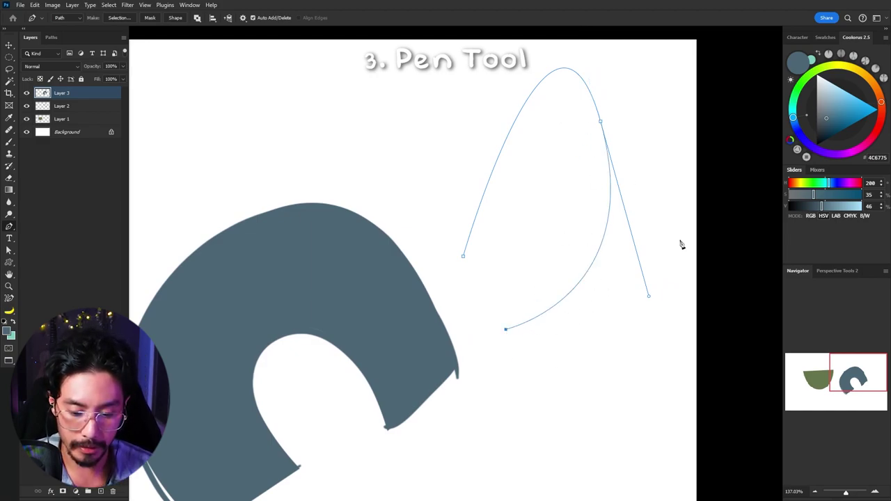
Break the smooth anchor's outgoing handle and aim it at the last anchor to straighten that segment, and close the path
key(alt)
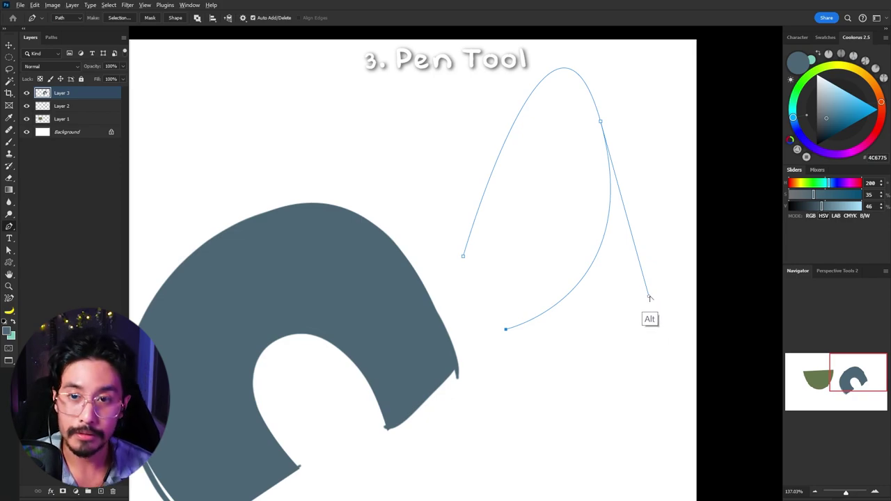
drag(648, 299, 535, 268)
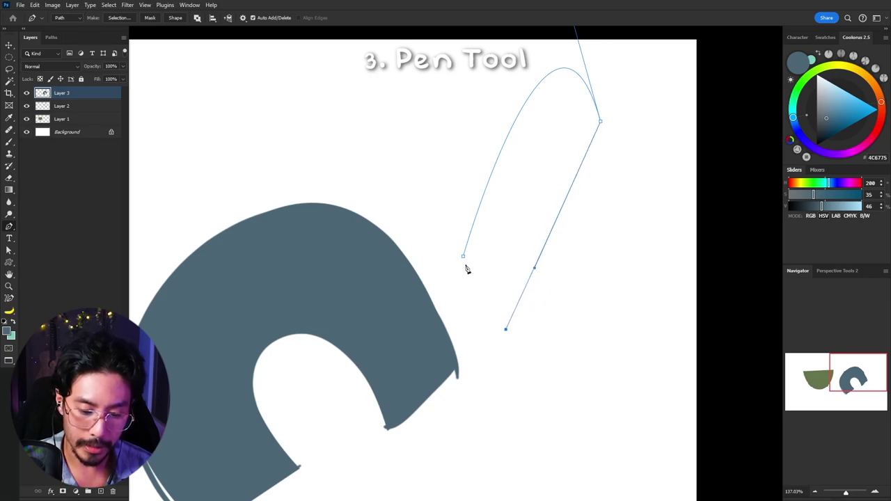
click(464, 257)
Turn the new finger-shaped path into a selection with 0 px feather, fill it with the blue-grey foreground colour, and deselect
right_click(530, 188)
click(569, 229)
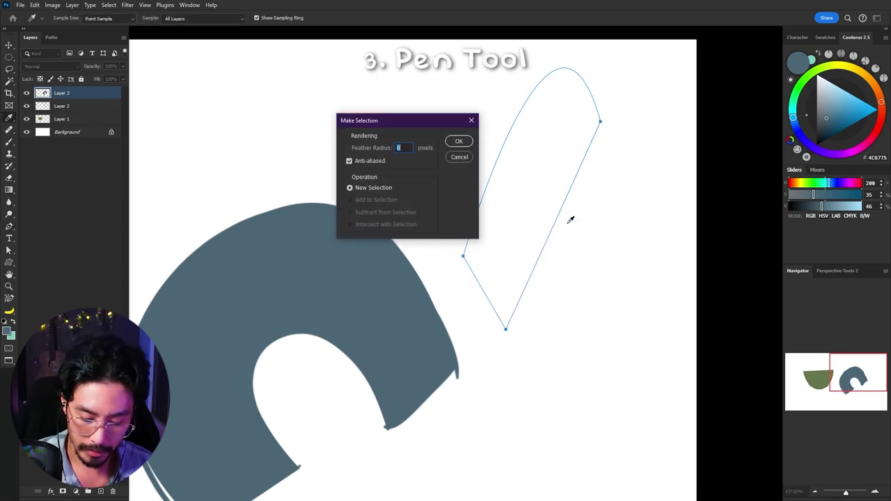
key(Return)
key(alt+BackSpace)
key(ctrl+d)
scroll(569, 230, down, 1)
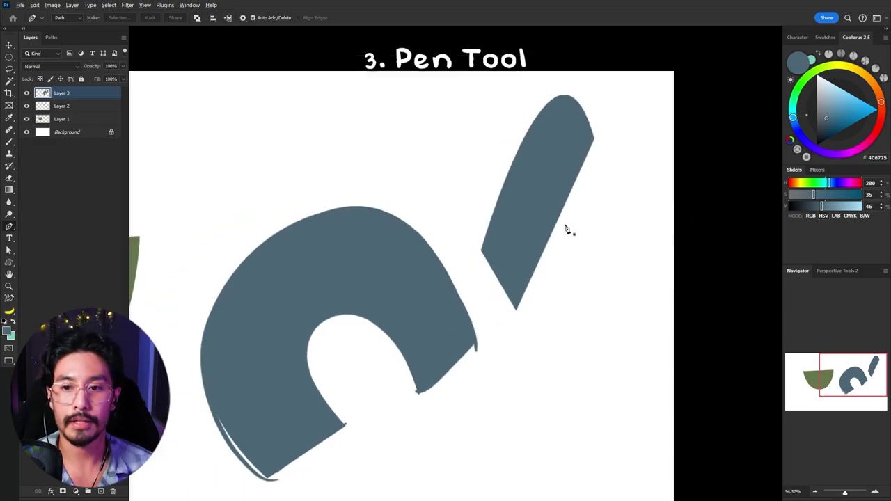